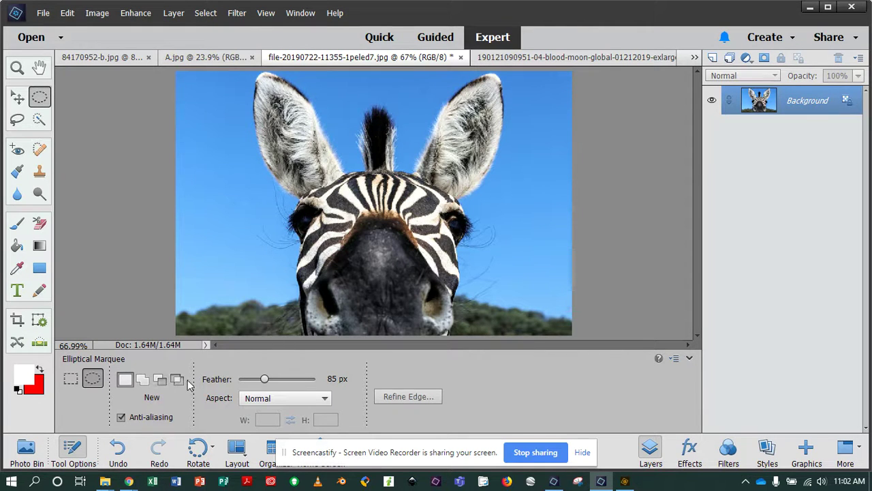
- Set the feather to 0 px and choose the Elliptical Marquee as the selection shape
{"action": "left_click_drag", "start_coordinate": [265, 383], "coordinate": [239, 381]}
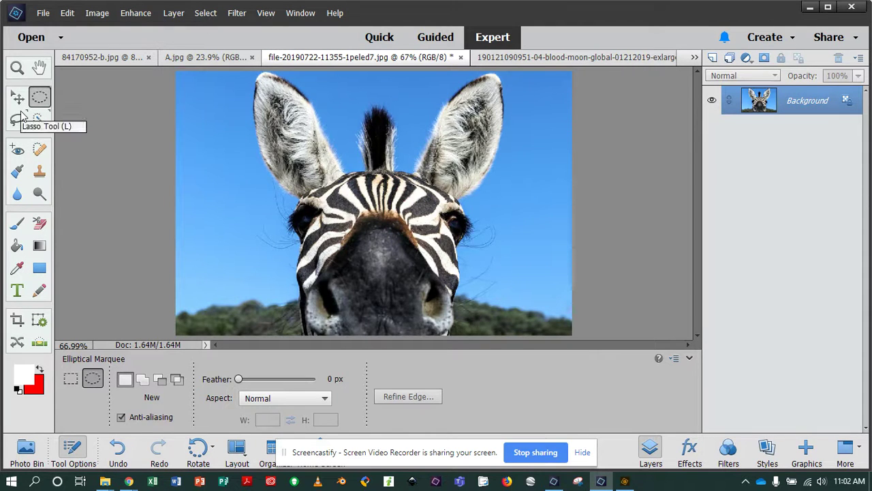
{"action": "left_click", "coordinate": [43, 99]}
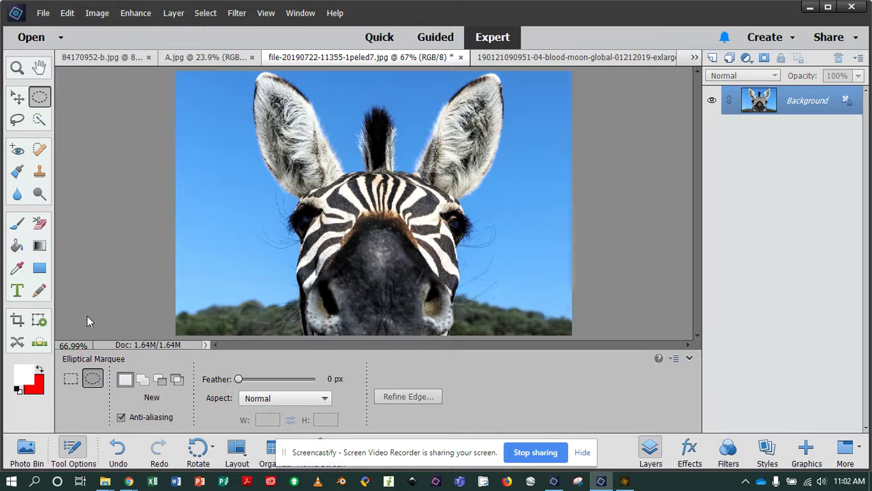
{"action": "left_click", "coordinate": [71, 380]}
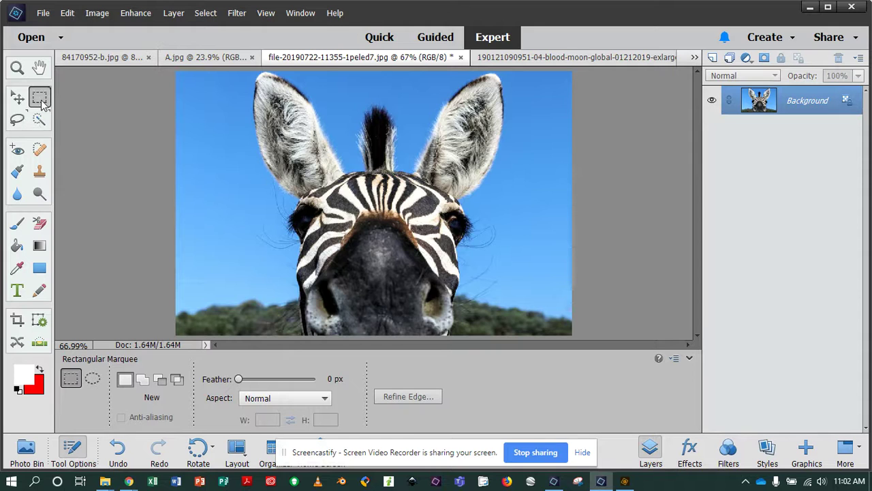
{"action": "left_click", "coordinate": [92, 379]}
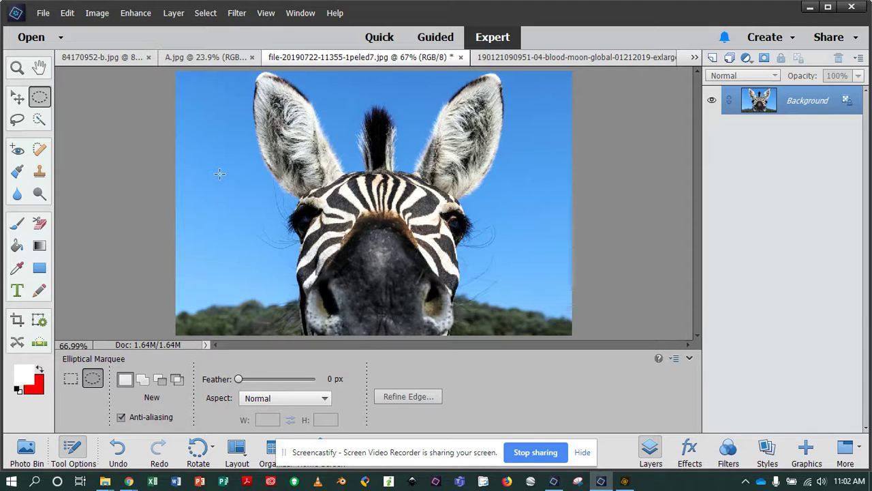
- Try an elliptical selection across the zebra's left ear, move its contents slightly, and undo the move and selection
{"action": "left_click_drag", "start_coordinate": [216, 103], "coordinate": [315, 161]}
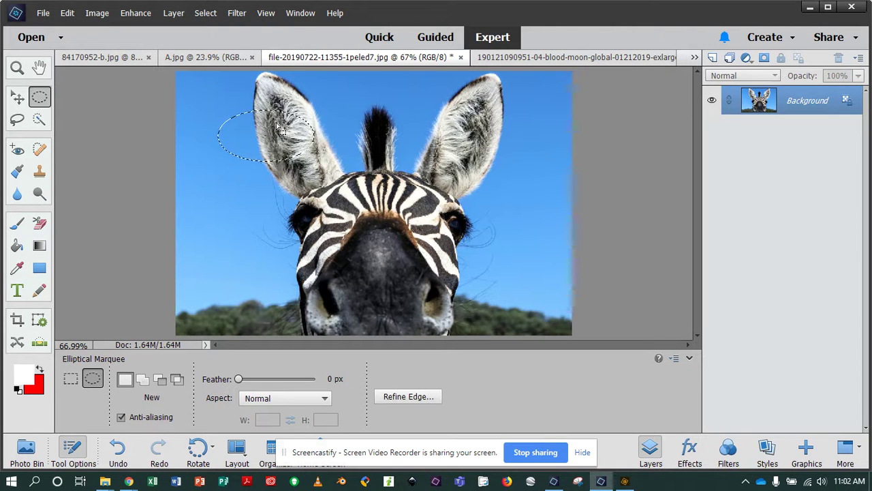
{"action": "key", "text": "v"}
{"action": "left_click_drag", "start_coordinate": [227, 127], "coordinate": [280, 131]}
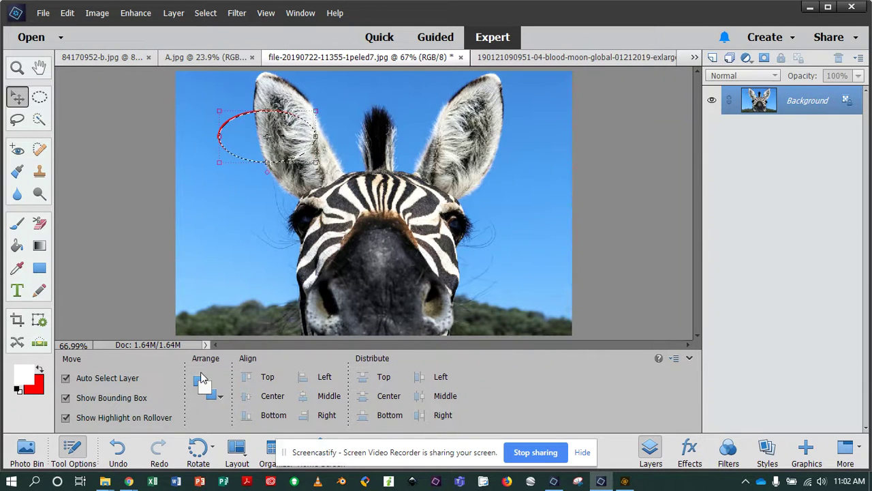
{"action": "left_click", "coordinate": [118, 448]}
{"action": "left_click", "coordinate": [118, 448]}
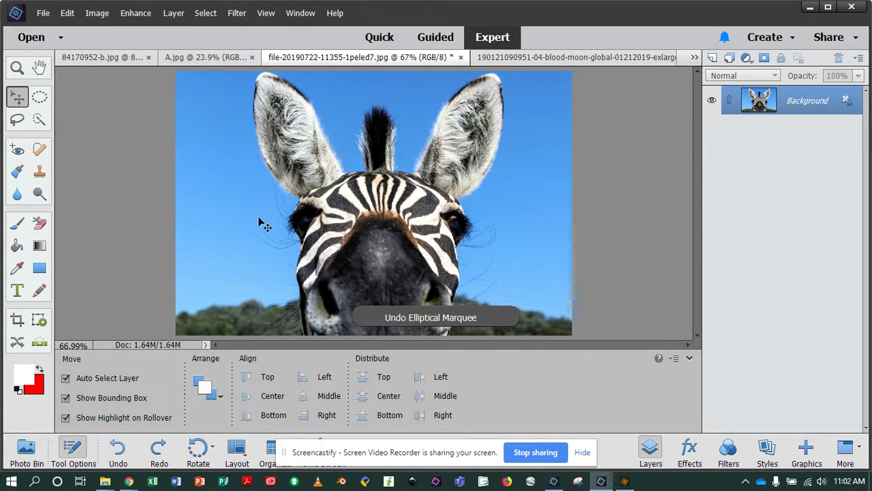
- Draw a small freehand Lasso selection on the inner side of the zebra's left ear, and deselect it
{"action": "left_click", "coordinate": [17, 122]}
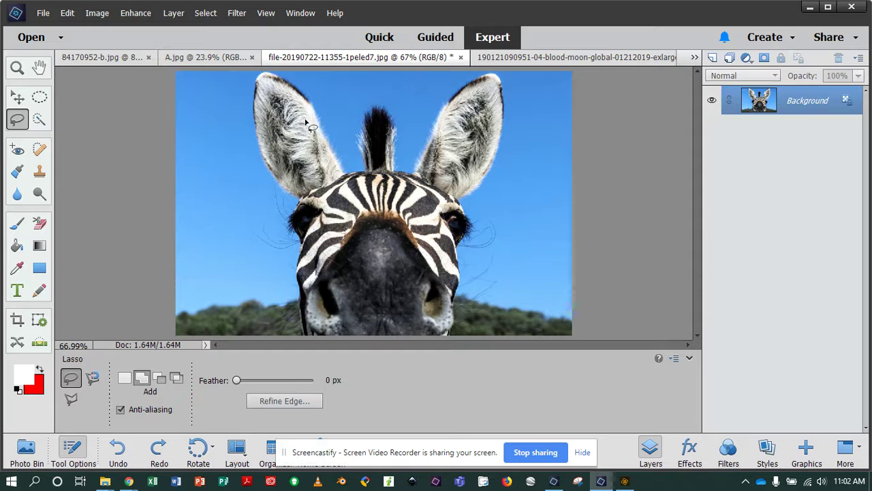
{"action": "mouse_move", "coordinate": [290, 124]}
{"action": "left_mouse_down"}
{"action": "mouse_move", "coordinate": [318, 174]}
{"action": "mouse_move", "coordinate": [327, 171]}
{"action": "mouse_move", "coordinate": [320, 137]}
{"action": "left_mouse_up"}
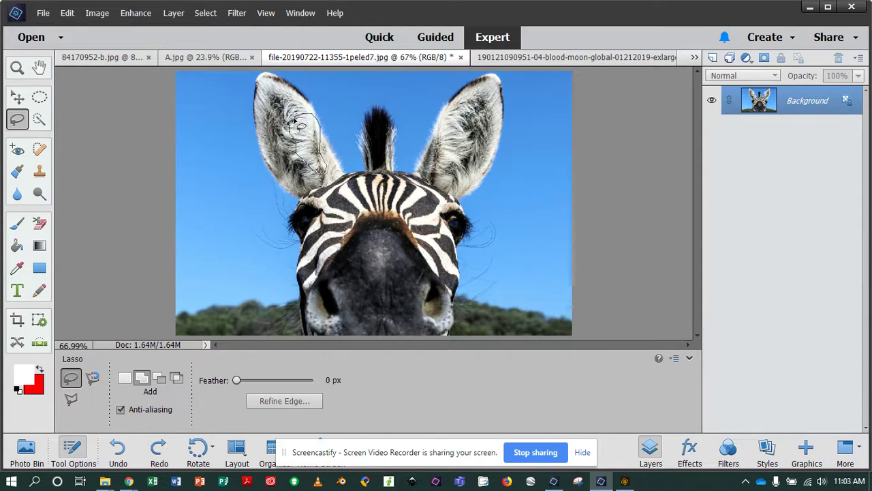
{"action": "left_click_drag", "start_coordinate": [294, 131], "coordinate": [294, 139]}
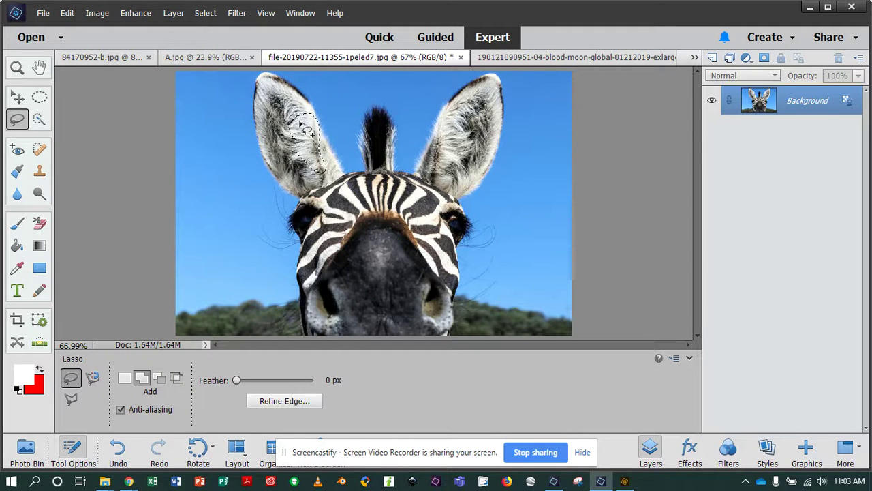
{"action": "key", "text": "ctrl+d"}
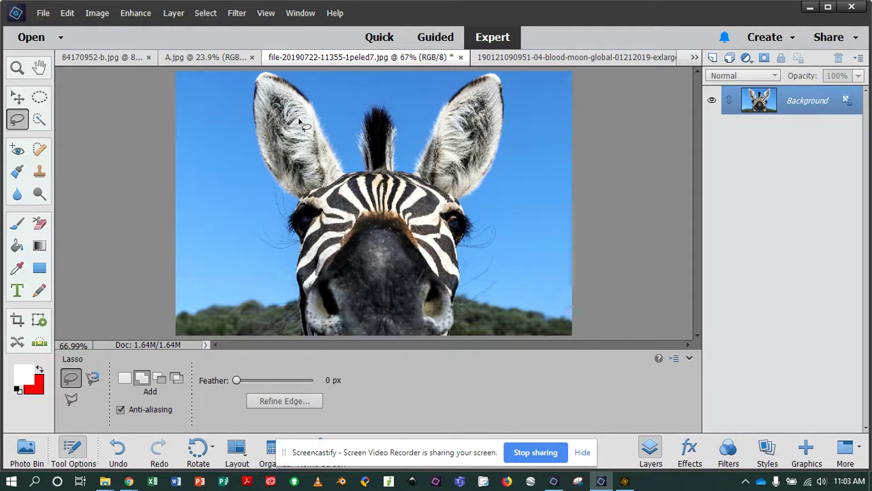
- Outline the upper part of the zebra's left ear with a Polygonal Lasso selection, and deselect it
{"action": "left_click", "coordinate": [32, 115]}
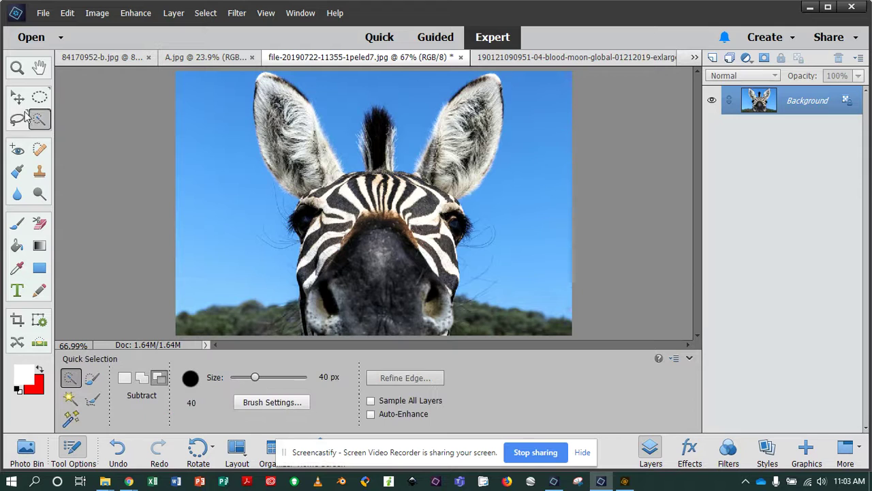
{"action": "left_click", "coordinate": [19, 117]}
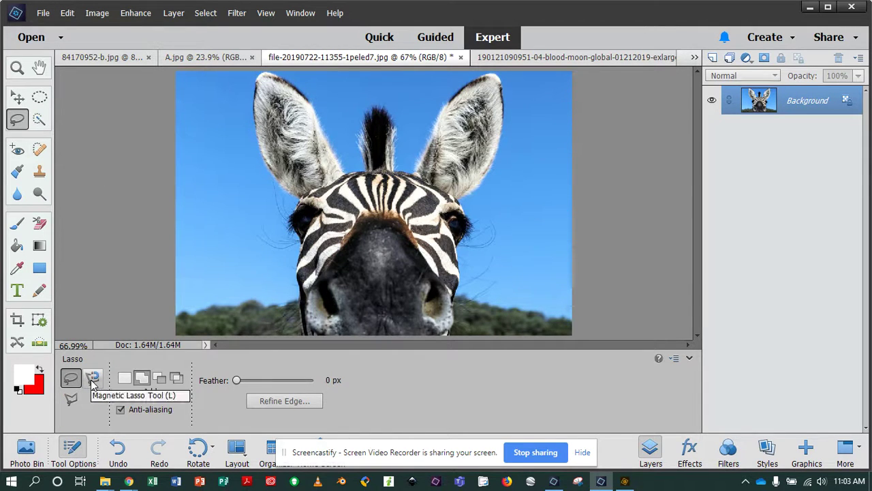
{"action": "left_click", "coordinate": [72, 401]}
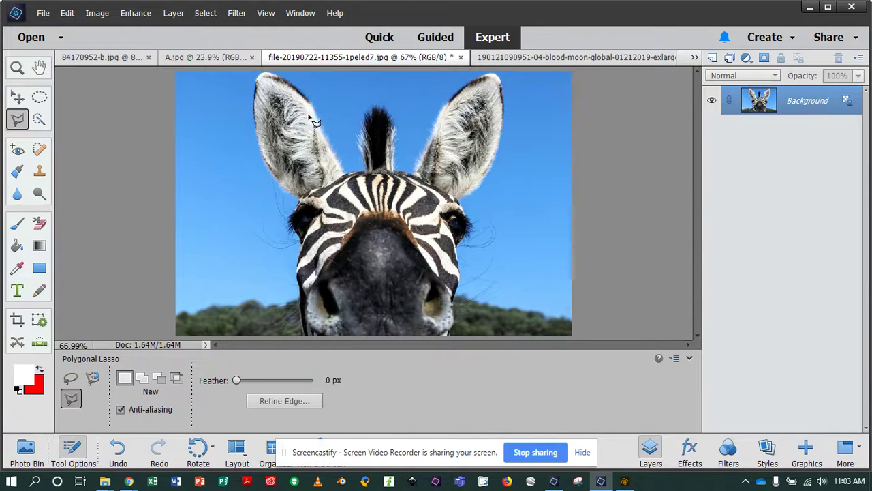
{"action": "left_click", "coordinate": [257, 99]}
{"action": "left_click", "coordinate": [260, 136]}
{"action": "left_click", "coordinate": [312, 134]}
{"action": "left_click", "coordinate": [314, 108]}
{"action": "left_click", "coordinate": [291, 98]}
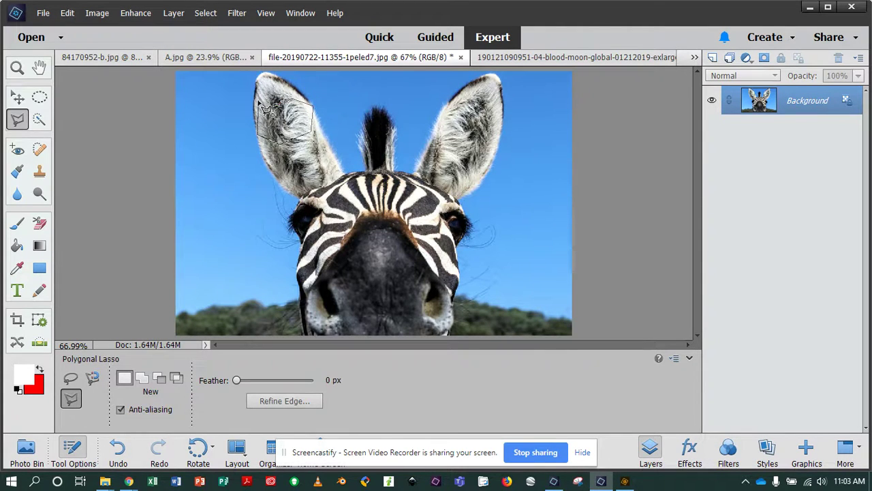
{"action": "left_click", "coordinate": [259, 102]}
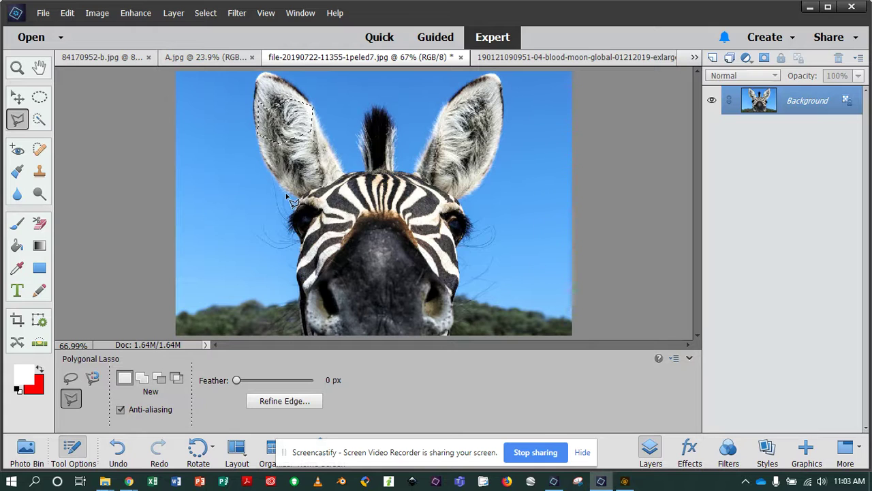
{"action": "key", "text": "ctrl+d"}
- Draw a five-sided Polygonal Lasso selection in the sky beside the left ear, and deselect it
{"action": "left_click", "coordinate": [184, 145]}
{"action": "left_click", "coordinate": [213, 108]}
{"action": "left_click", "coordinate": [239, 128]}
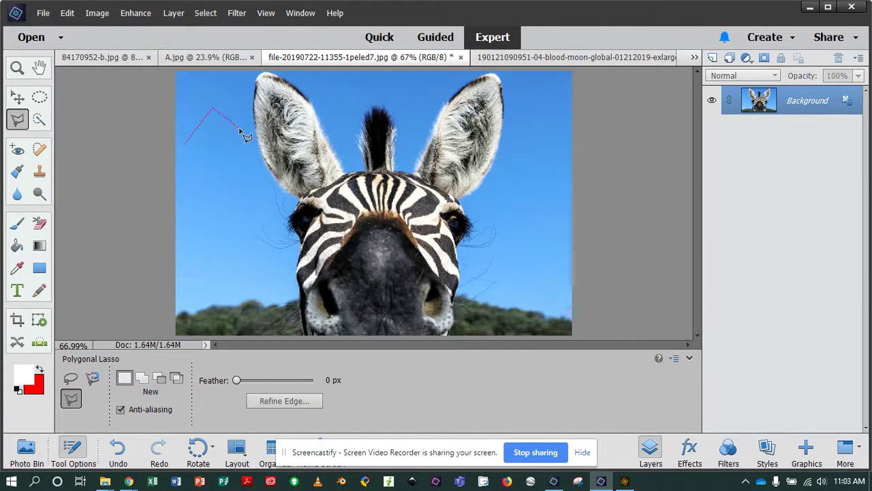
{"action": "left_click", "coordinate": [230, 163]}
{"action": "left_click", "coordinate": [191, 180]}
{"action": "left_click", "coordinate": [186, 143]}
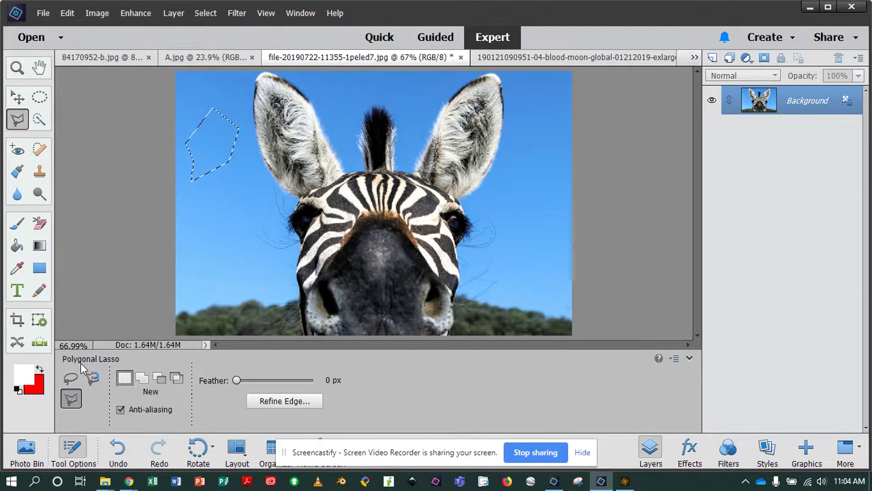
{"action": "key", "text": "ctrl+d"}
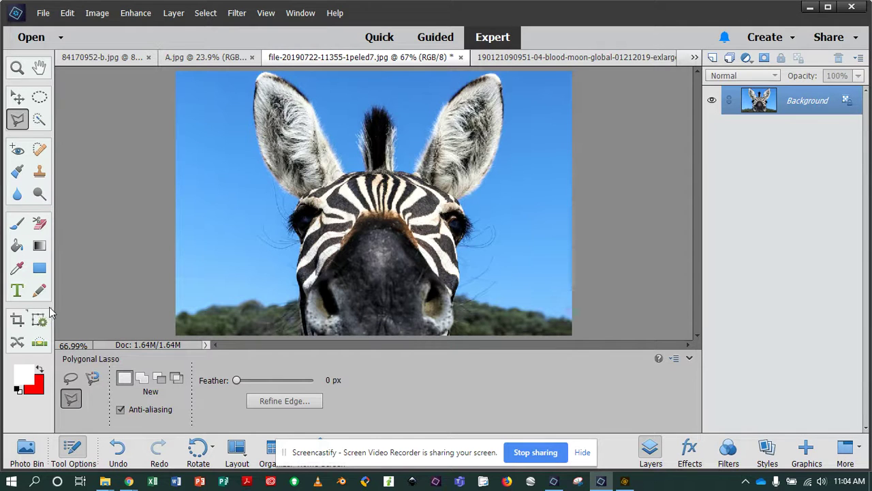
- Trace the outline of the zebra's head with the Magnetic Lasso, and cancel the trace
{"action": "left_click", "coordinate": [94, 378]}
{"action": "left_click", "coordinate": [257, 80]}
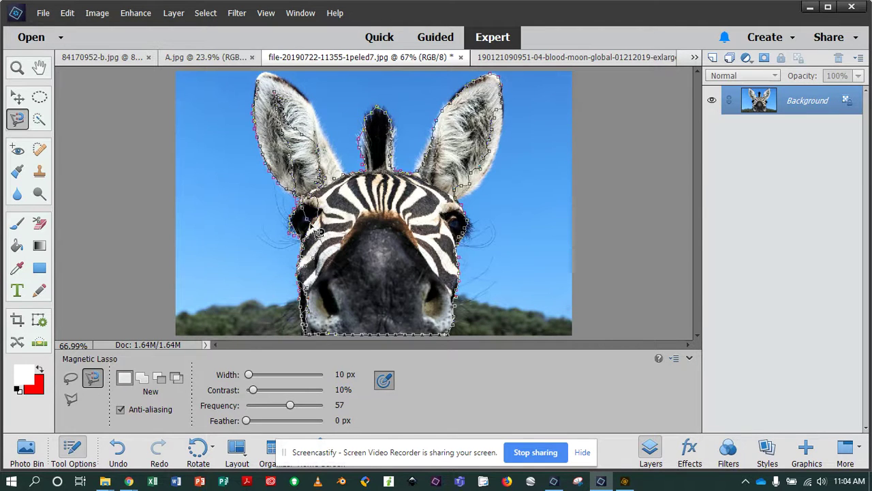
{"action": "key", "text": "Escape"}
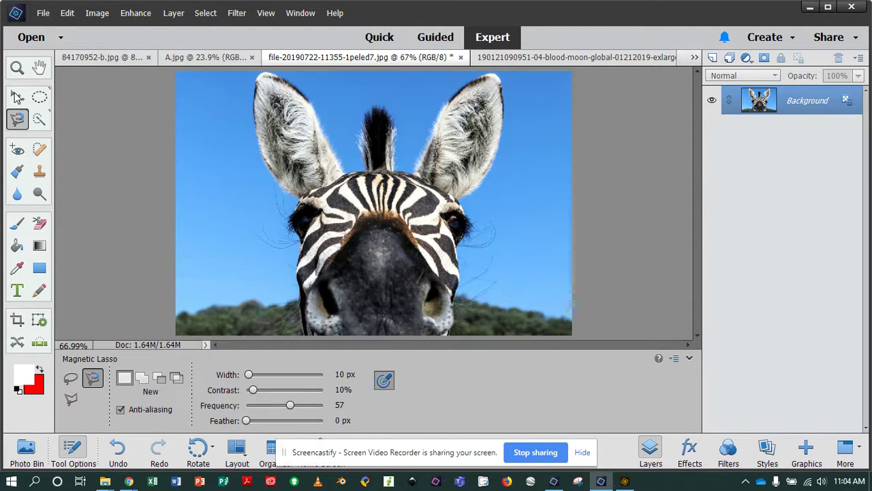
- Try the Magic Wand at tolerance 32 on the zebra's left ear and dark muzzle, clearing each selection
{"action": "left_click", "coordinate": [40, 118]}
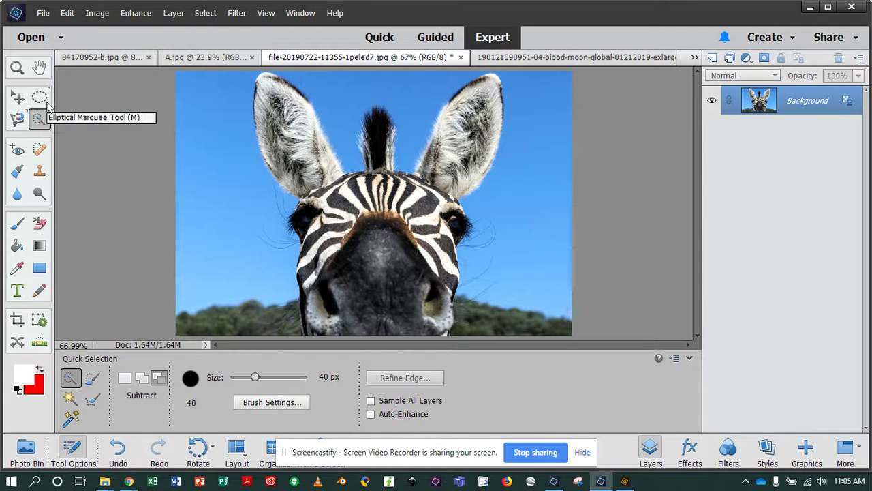
{"action": "left_click", "coordinate": [71, 398]}
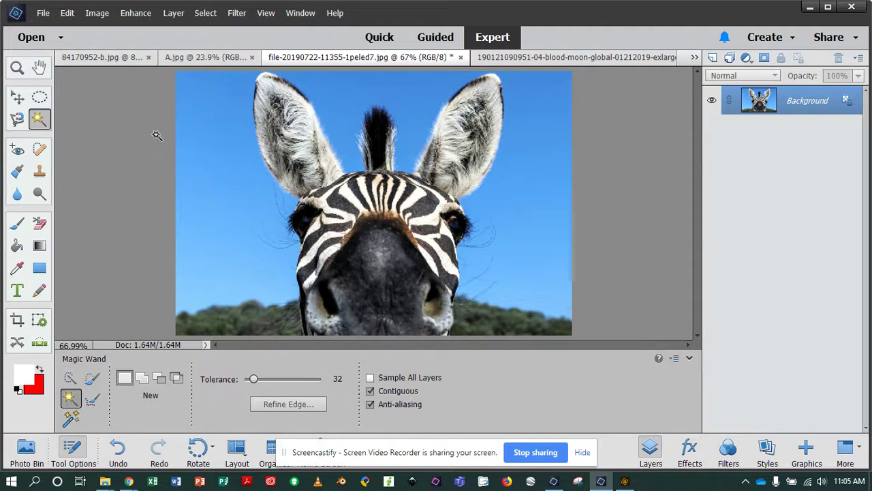
{"action": "left_click", "coordinate": [316, 132]}
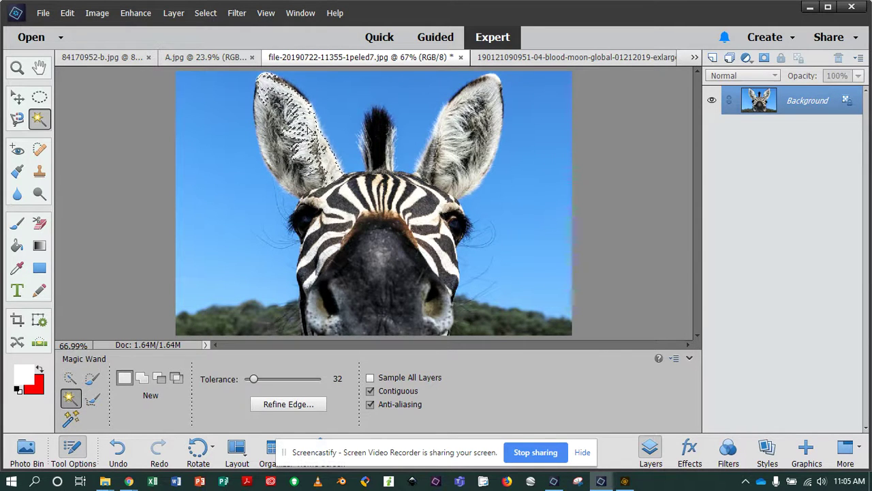
{"action": "key", "text": "ctrl+d"}
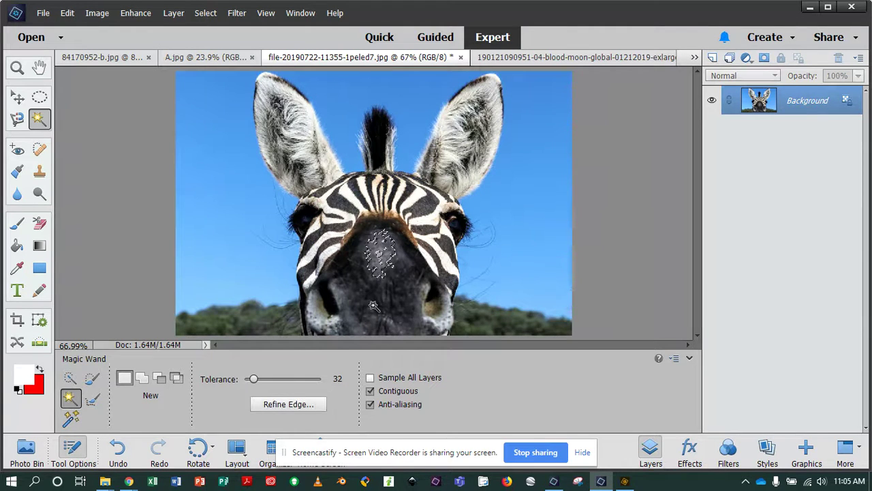
{"action": "left_click", "coordinate": [356, 281]}
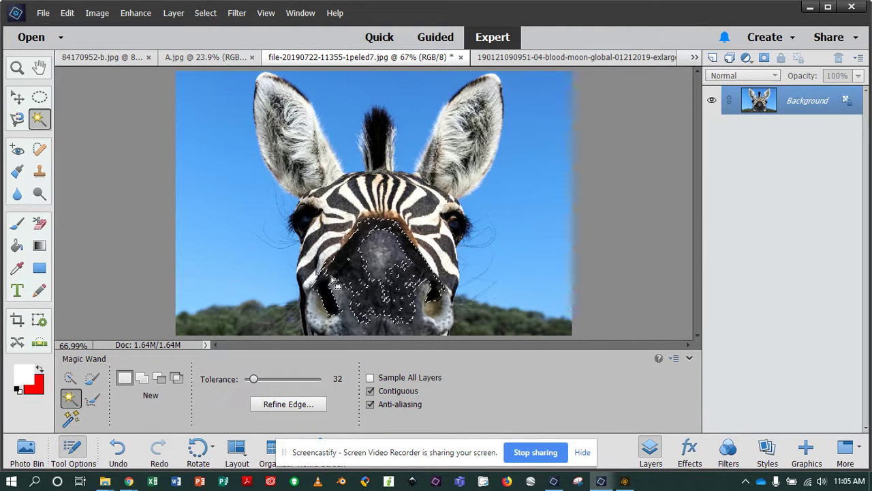
{"action": "key", "text": "ctrl+d"}
- Try the Magic Wand on the sky and on the trees left of the zebra, clearing each selection
{"action": "left_click", "coordinate": [224, 191]}
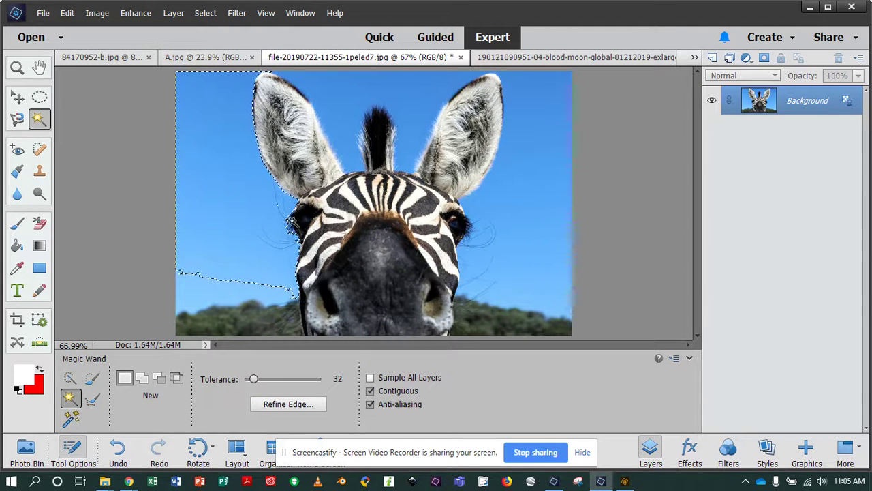
{"action": "key", "text": "ctrl+d"}
{"action": "left_click", "coordinate": [246, 324]}
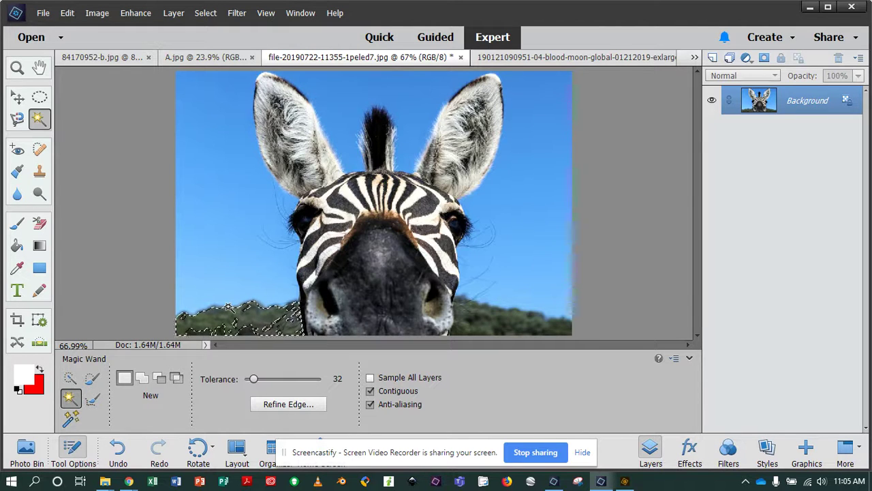
{"action": "key", "text": "ctrl+d"}
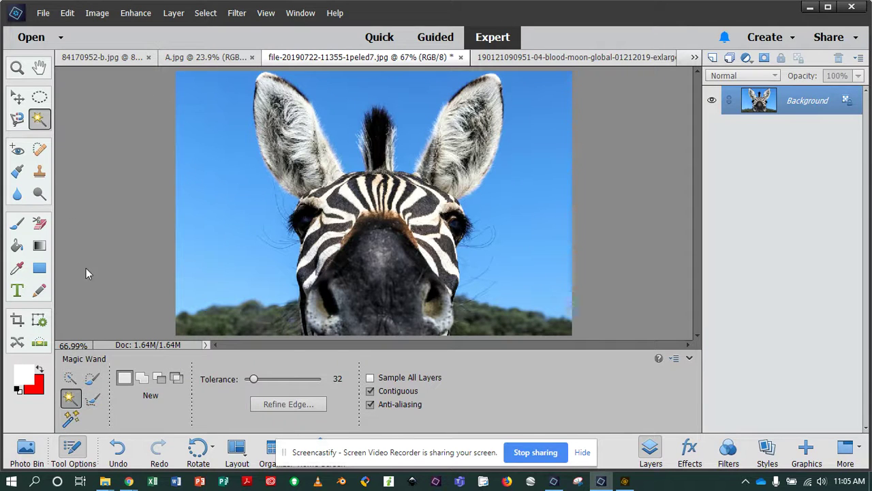
- Select the sky left of the zebra's head and between its ears using Quick Selection in Add mode
{"action": "left_click", "coordinate": [72, 380]}
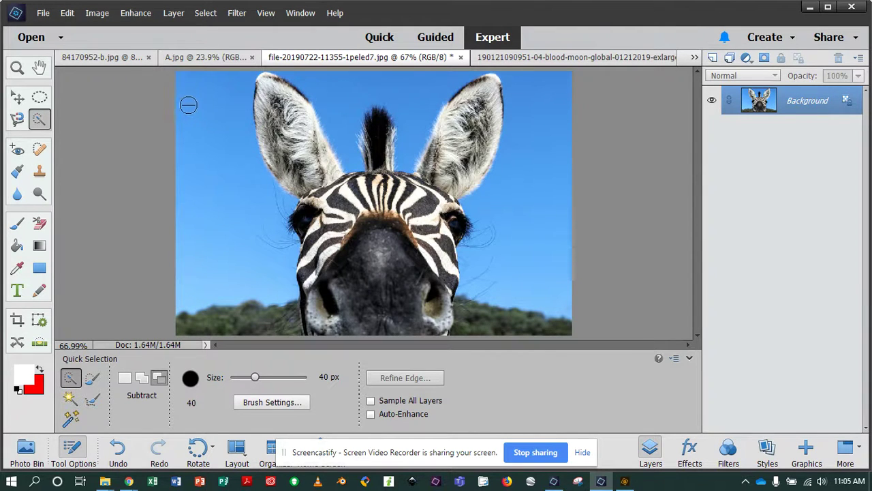
{"action": "left_click", "coordinate": [143, 379]}
{"action": "mouse_move", "coordinate": [183, 76]}
{"action": "left_mouse_down"}
{"action": "mouse_move", "coordinate": [214, 138]}
{"action": "mouse_move", "coordinate": [216, 171]}
{"action": "left_mouse_up"}
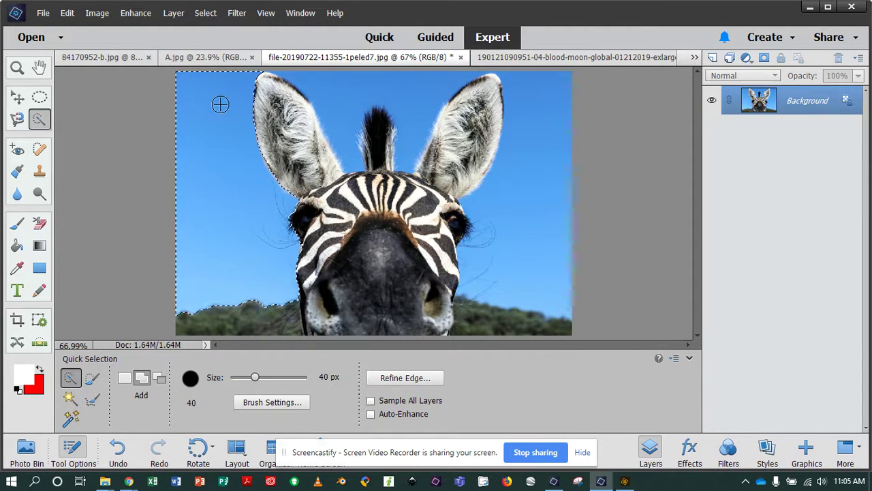
{"action": "mouse_move", "coordinate": [338, 103]}
{"action": "left_mouse_down"}
{"action": "mouse_move", "coordinate": [308, 80]}
{"action": "mouse_move", "coordinate": [343, 120]}
{"action": "left_mouse_up"}
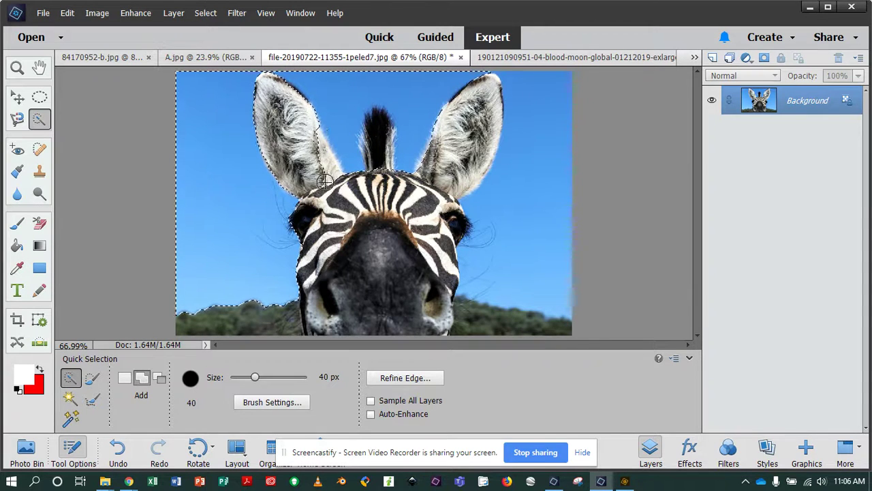
- Subtract the stray left-ear area from the selection, and add the sky and trees right of the head
{"action": "left_click", "coordinate": [159, 377]}
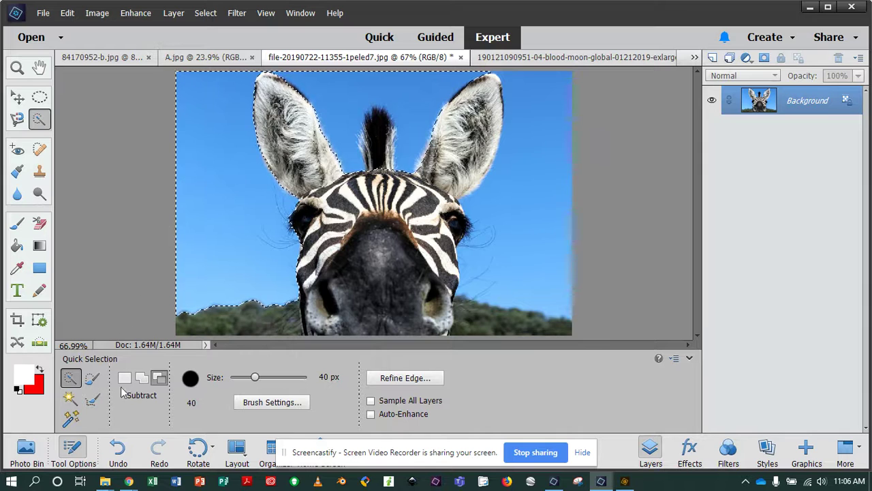
{"action": "left_click", "coordinate": [142, 377]}
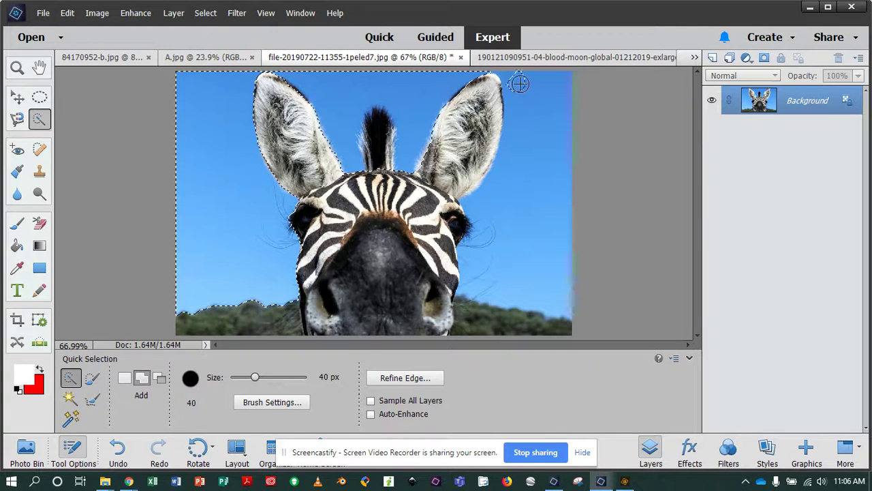
{"action": "mouse_move", "coordinate": [514, 82]}
{"action": "left_mouse_down"}
{"action": "mouse_move", "coordinate": [534, 115]}
{"action": "mouse_move", "coordinate": [533, 171]}
{"action": "left_mouse_up"}
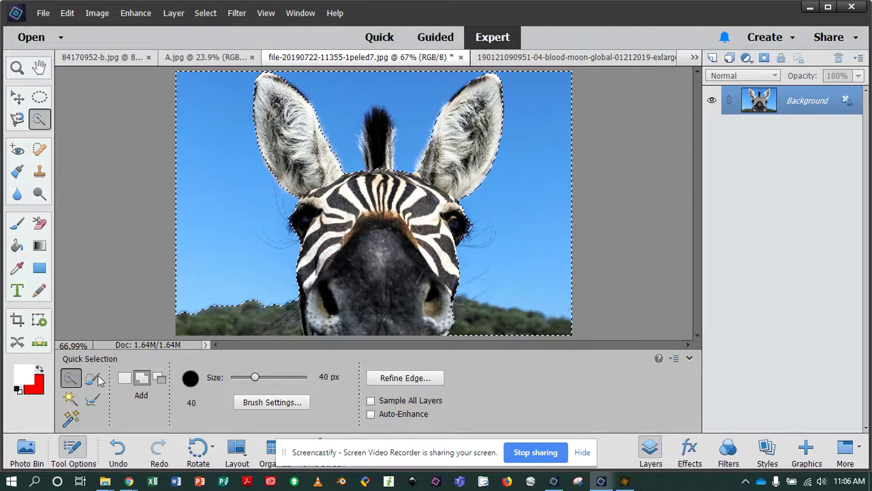
- Subtract the trees beside the right side of the zebra's muzzle from the Quick Selection
{"action": "left_click", "coordinate": [159, 377]}
{"action": "left_click", "coordinate": [458, 322]}
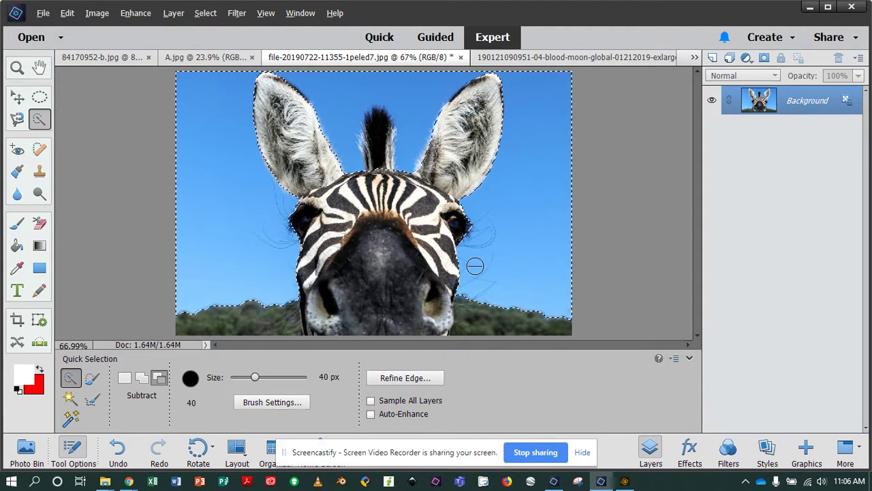
- Reduce the Quick Selection brush to 9 px for detail work along the right edge of the zebra's face
{"action": "scroll", "coordinate": [475, 265], "scroll_direction": "up", "scroll_amount": 5}
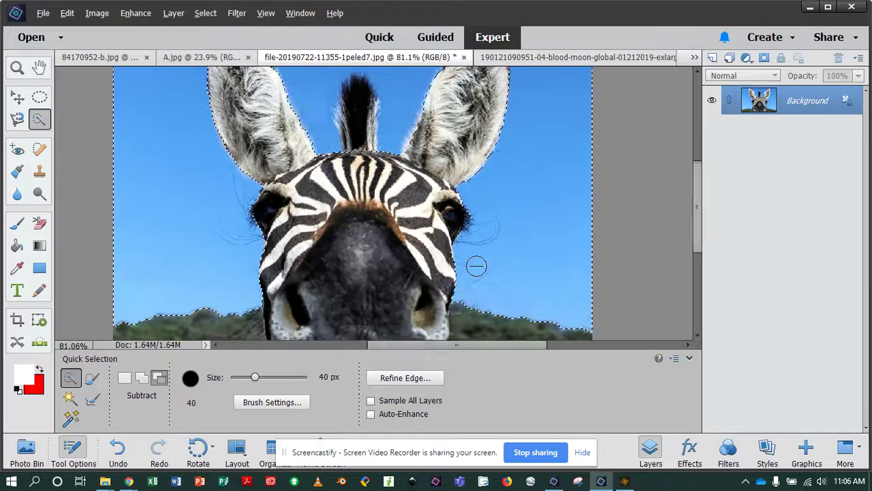
{"action": "scroll", "coordinate": [476, 266], "scroll_direction": "up", "scroll_amount": 8}
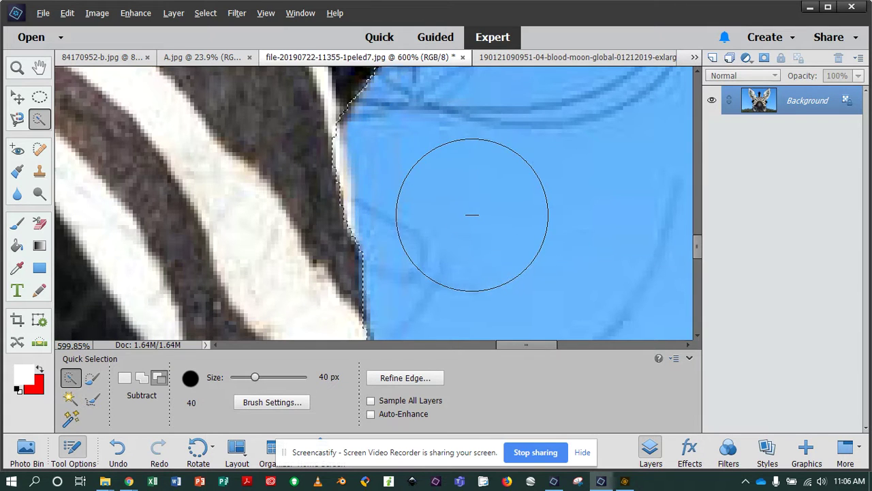
{"action": "key", "text": "alt"}
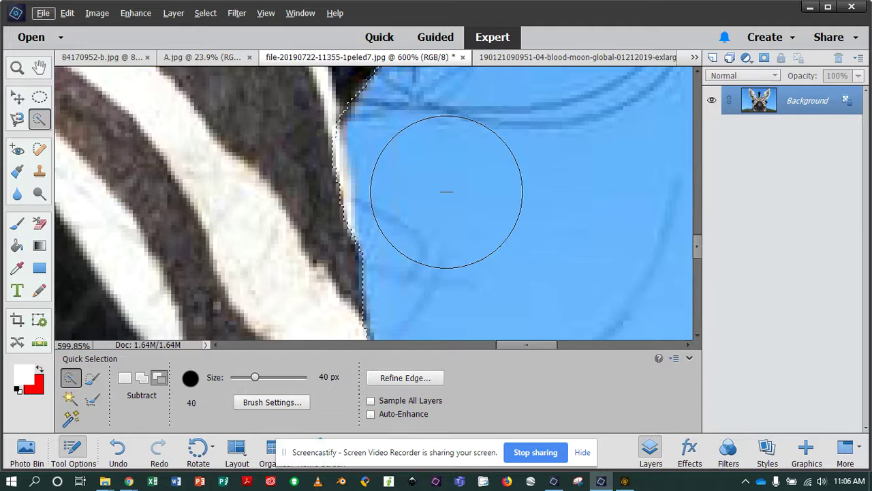
{"action": "key", "text": "bracketleft"}
{"action": "key", "text": "bracketleft"}
{"action": "key", "text": "bracketleft"}
{"action": "key", "text": "bracketleft"}
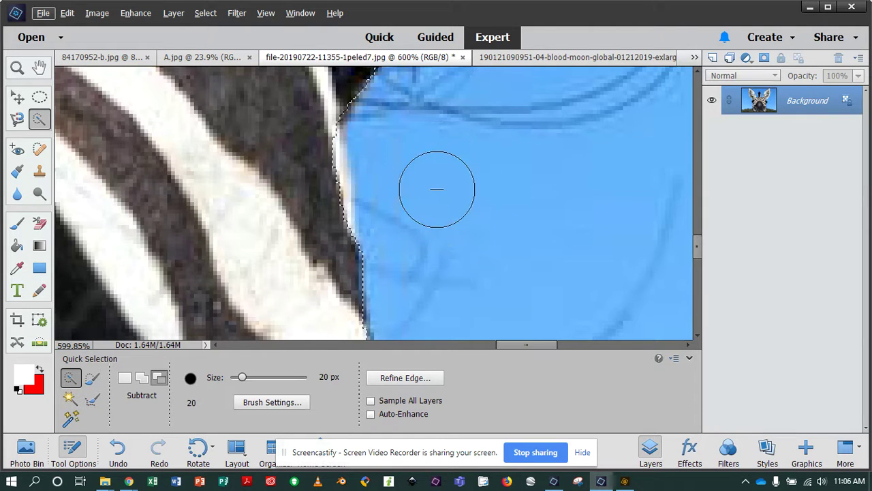
{"action": "key", "text": "bracketright"}
{"action": "key", "text": "bracketright"}
{"action": "key", "text": "bracketright"}
{"action": "key", "text": "bracketright"}
{"action": "key", "text": "bracketleft"}
{"action": "key", "text": "bracketleft"}
{"action": "key", "text": "bracketleft"}
{"action": "key", "text": "bracketleft"}
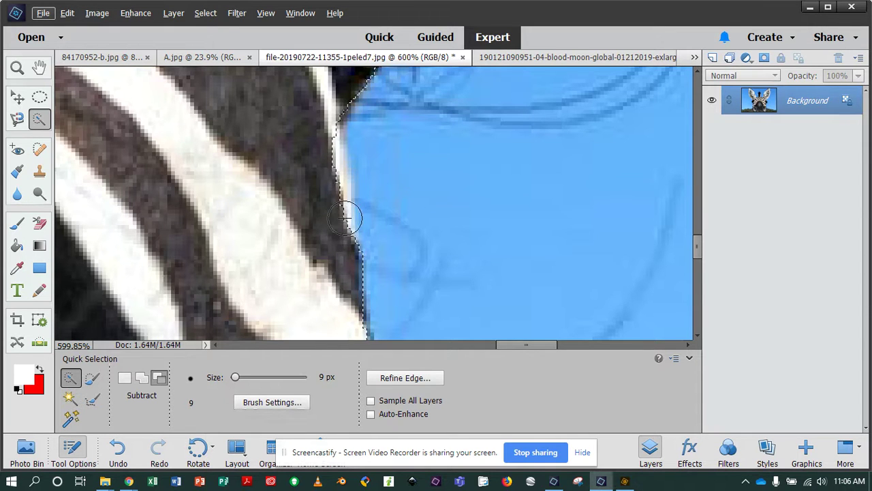
- Clear the background selection around the zebra with the whole photo in view
{"action": "scroll", "coordinate": [362, 217], "scroll_direction": "down", "scroll_amount": 12}
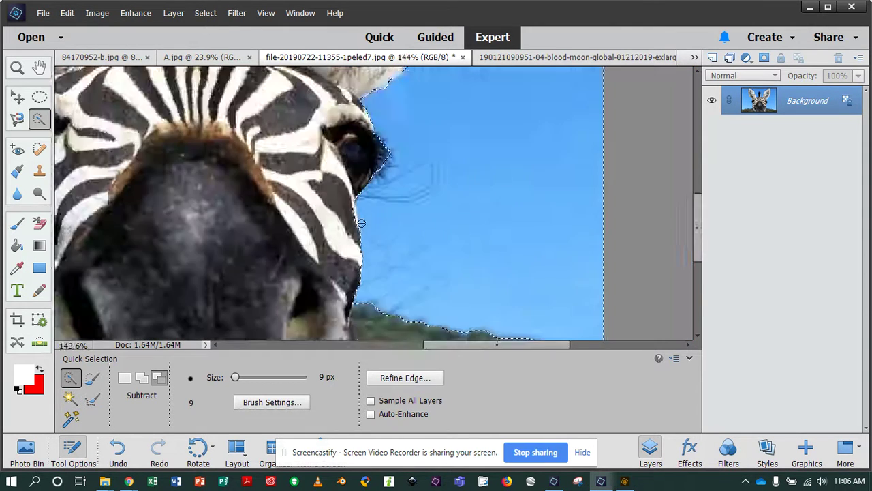
{"action": "scroll", "coordinate": [356, 225], "scroll_direction": "up", "scroll_amount": 4}
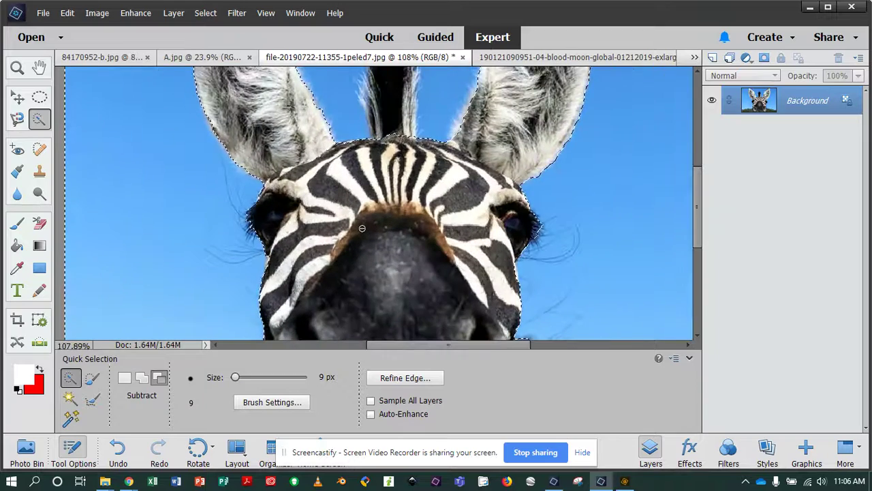
{"action": "scroll", "coordinate": [356, 227], "scroll_direction": "up", "scroll_amount": 1}
{"action": "scroll", "coordinate": [355, 229], "scroll_direction": "down", "scroll_amount": 2}
{"action": "scroll", "coordinate": [355, 230], "scroll_direction": "down", "scroll_amount": 1}
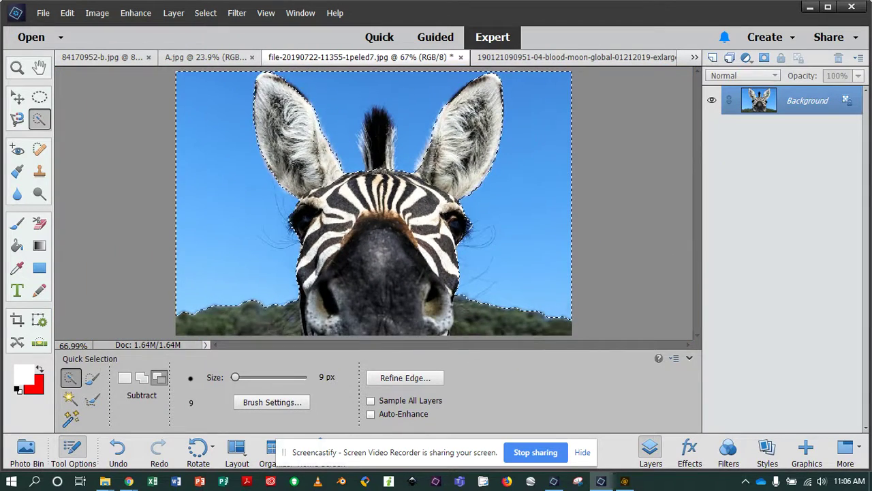
{"action": "key", "text": "ctrl+d"}
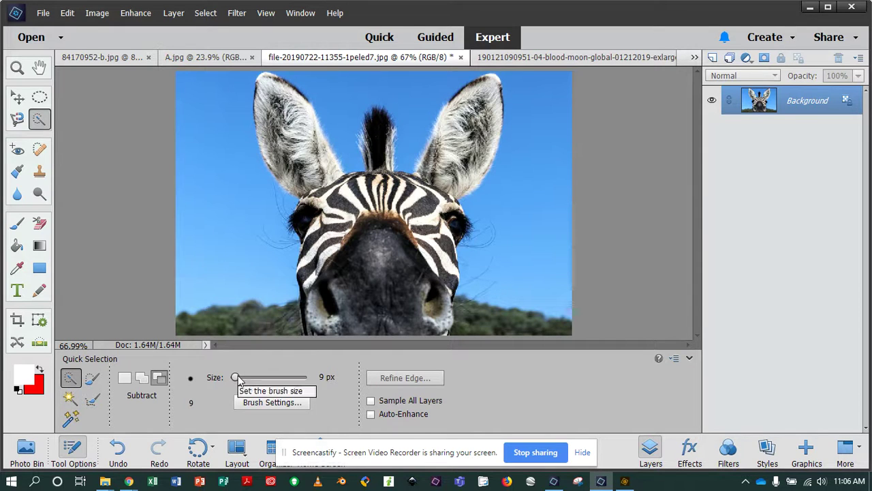
- Set the Quick Selection tool to Add mode with a 13 px brush at 43% hardness
{"action": "left_click_drag", "start_coordinate": [237, 379], "coordinate": [241, 379]}
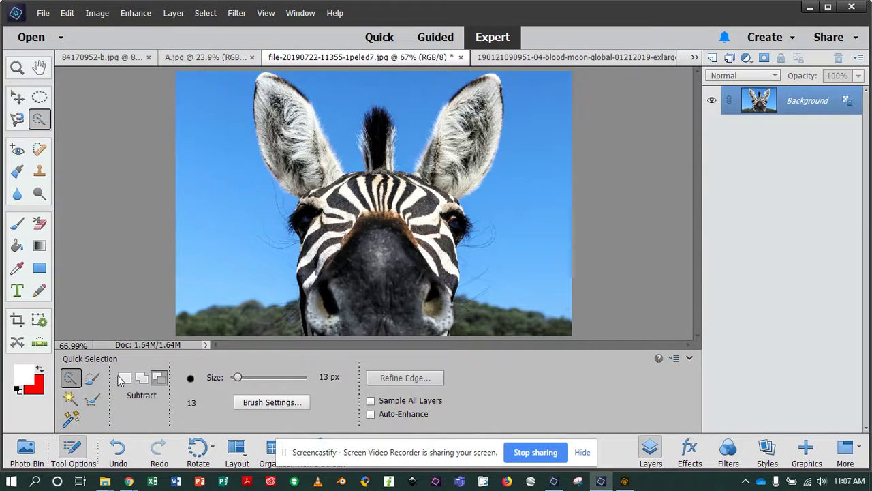
{"action": "left_click", "coordinate": [141, 378]}
{"action": "left_click", "coordinate": [93, 380]}
{"action": "left_click", "coordinate": [74, 379]}
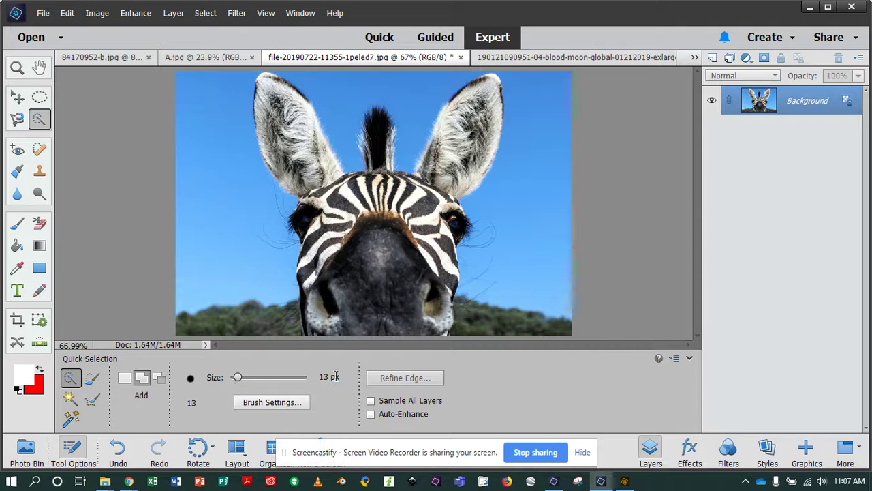
{"action": "left_click", "coordinate": [265, 402]}
{"action": "left_click", "coordinate": [278, 257]}
{"action": "left_click", "coordinate": [264, 257]}
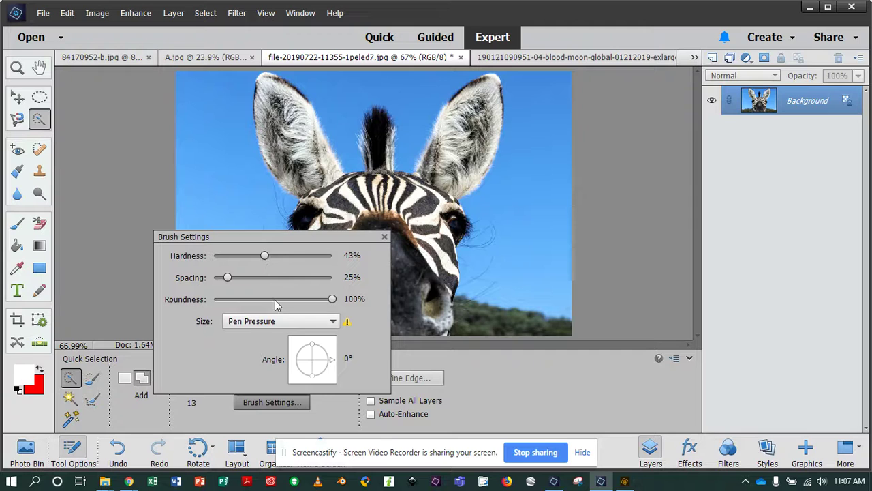
{"action": "left_click", "coordinate": [384, 237]}
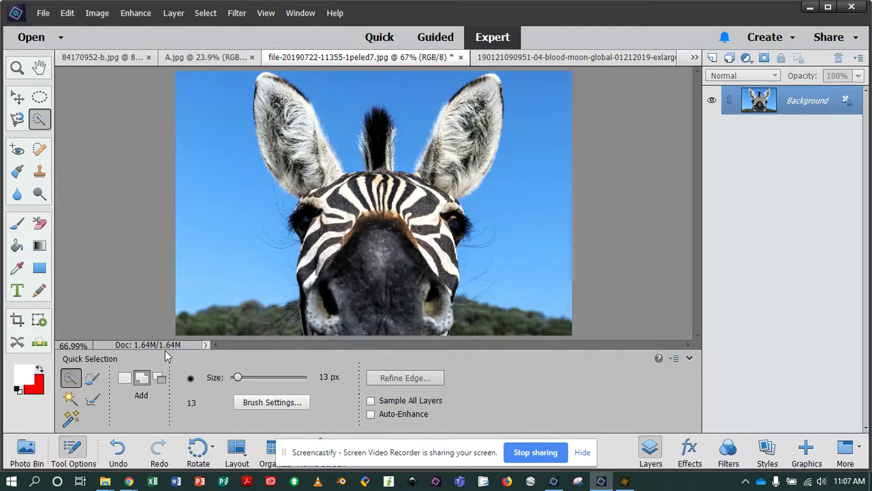
- Try the Selection Brush in Add mode on the sky left of the zebra at 13, 25 and 35 px, clearing the selection
{"action": "left_click", "coordinate": [96, 385]}
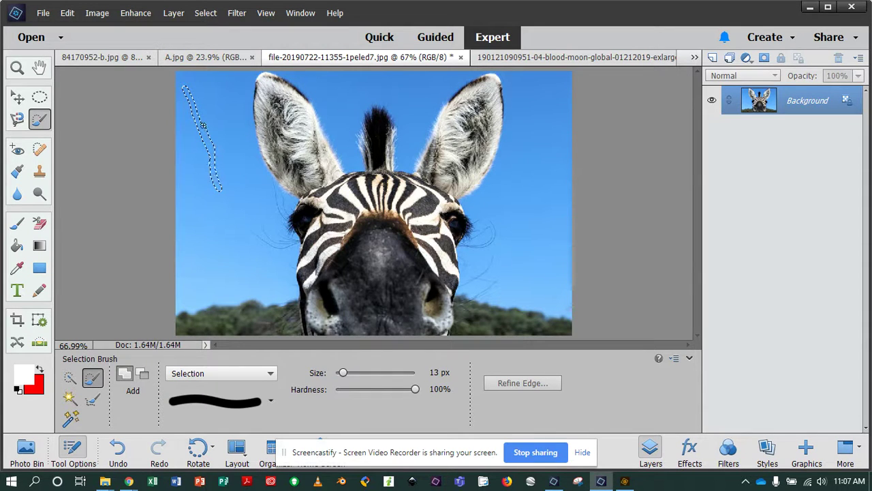
{"action": "left_click_drag", "start_coordinate": [223, 87], "coordinate": [247, 196]}
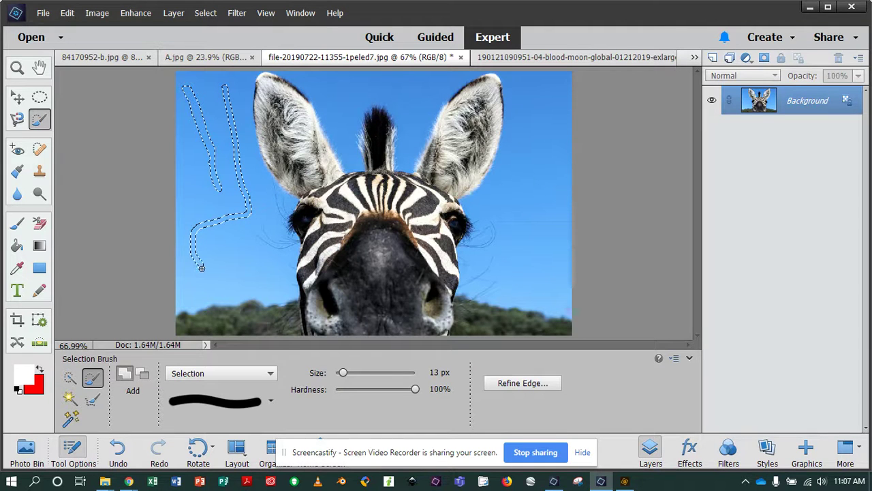
{"action": "key", "text": "bracketright"}
{"action": "key", "text": "bracketright"}
{"action": "key", "text": "bracketright"}
{"action": "key", "text": "bracketright"}
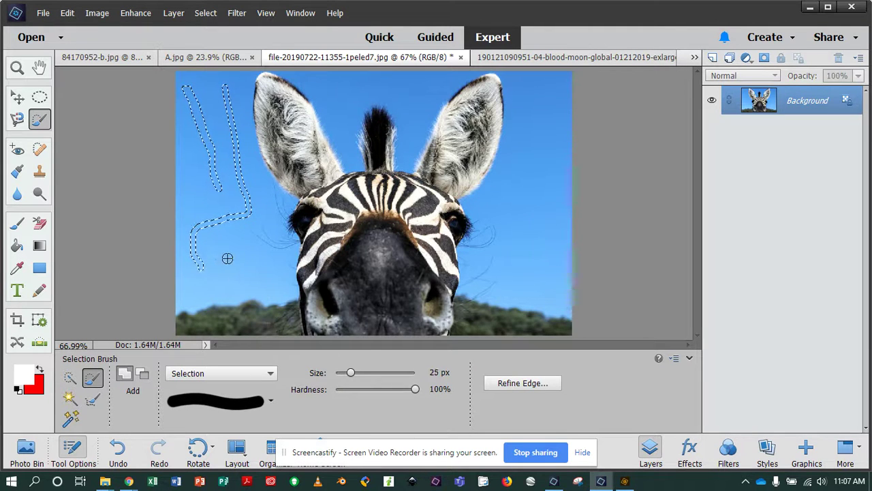
{"action": "mouse_move", "coordinate": [228, 240]}
{"action": "left_mouse_down"}
{"action": "mouse_move", "coordinate": [237, 270]}
{"action": "mouse_move", "coordinate": [252, 281]}
{"action": "mouse_move", "coordinate": [209, 290]}
{"action": "mouse_move", "coordinate": [196, 239]}
{"action": "mouse_move", "coordinate": [204, 262]}
{"action": "mouse_move", "coordinate": [228, 274]}
{"action": "mouse_move", "coordinate": [218, 235]}
{"action": "mouse_move", "coordinate": [207, 231]}
{"action": "mouse_move", "coordinate": [236, 223]}
{"action": "mouse_move", "coordinate": [228, 107]}
{"action": "left_mouse_up"}
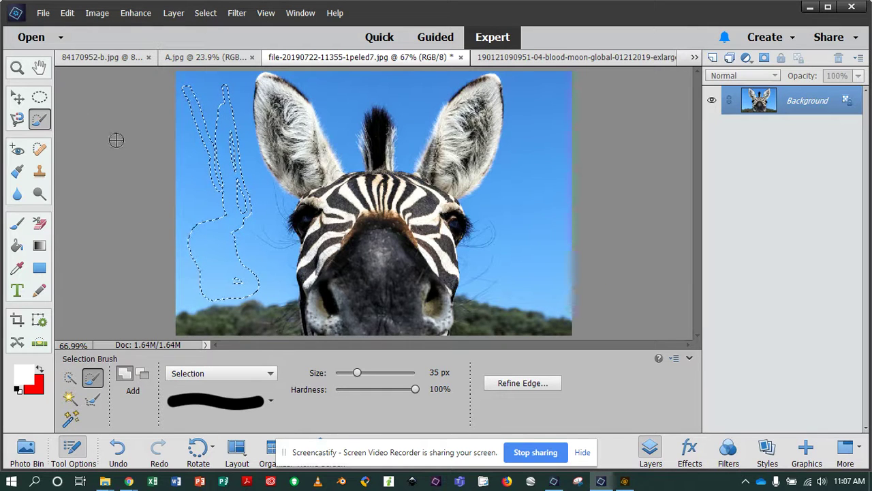
{"action": "key", "text": "ctrl+d"}
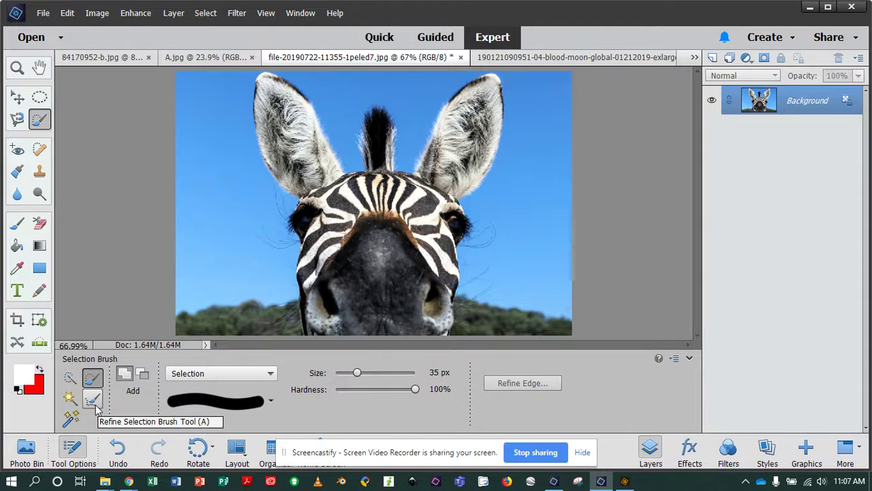
- Try the 400 px Refine Selection Brush on the sky beside the left ear, adding an area and subtracting it again
{"action": "left_click", "coordinate": [93, 402]}
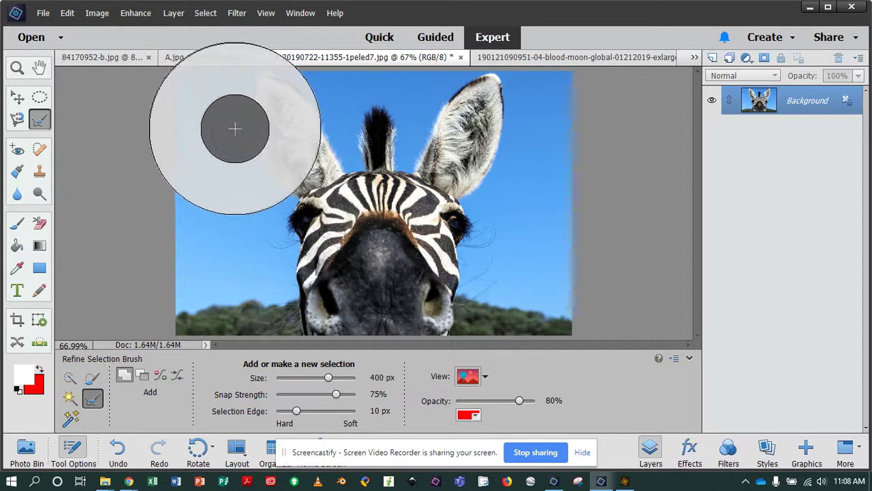
{"action": "left_click", "coordinate": [214, 124]}
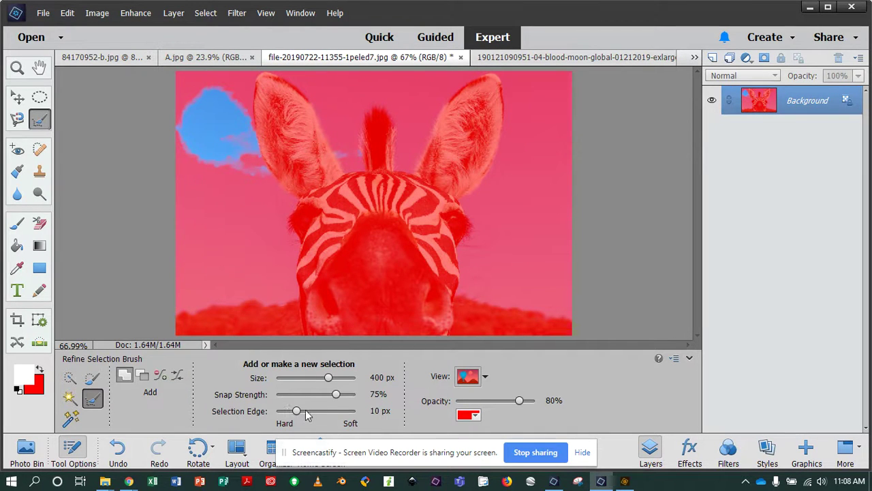
{"action": "left_click", "coordinate": [143, 374]}
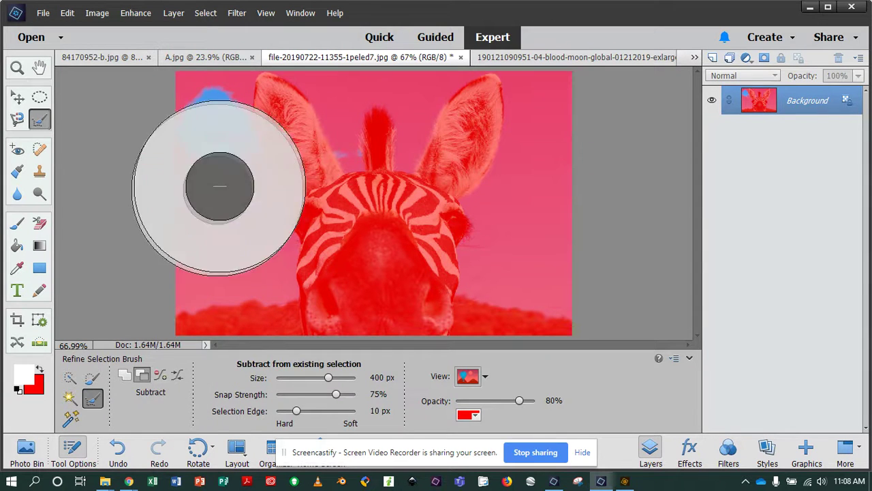
{"action": "mouse_move", "coordinate": [228, 121]}
{"action": "left_mouse_down"}
{"action": "mouse_move", "coordinate": [380, 116]}
{"action": "mouse_move", "coordinate": [387, 126]}
{"action": "mouse_move", "coordinate": [205, 128]}
{"action": "mouse_move", "coordinate": [211, 167]}
{"action": "mouse_move", "coordinate": [230, 184]}
{"action": "left_mouse_up"}
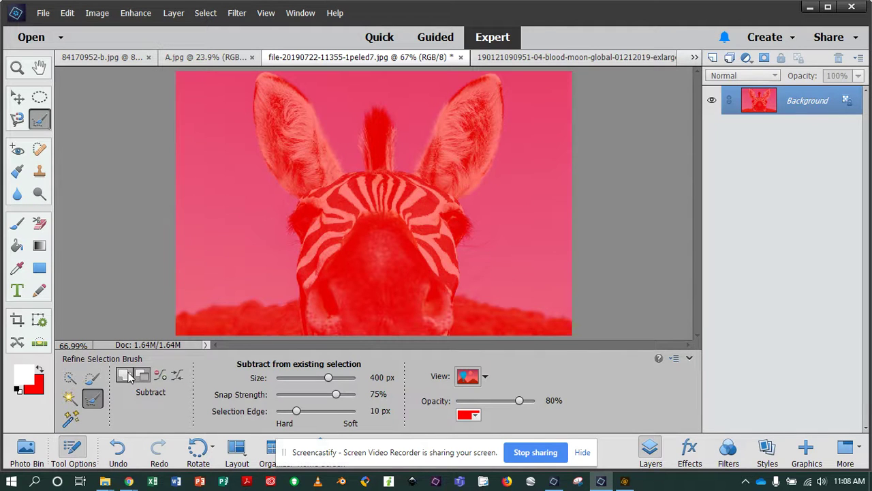
- Add a tall strip of sky left of the zebra with the Refine Selection Brush, and clear the selection
{"action": "left_click", "coordinate": [126, 376]}
{"action": "left_click_drag", "start_coordinate": [225, 172], "coordinate": [225, 245]}
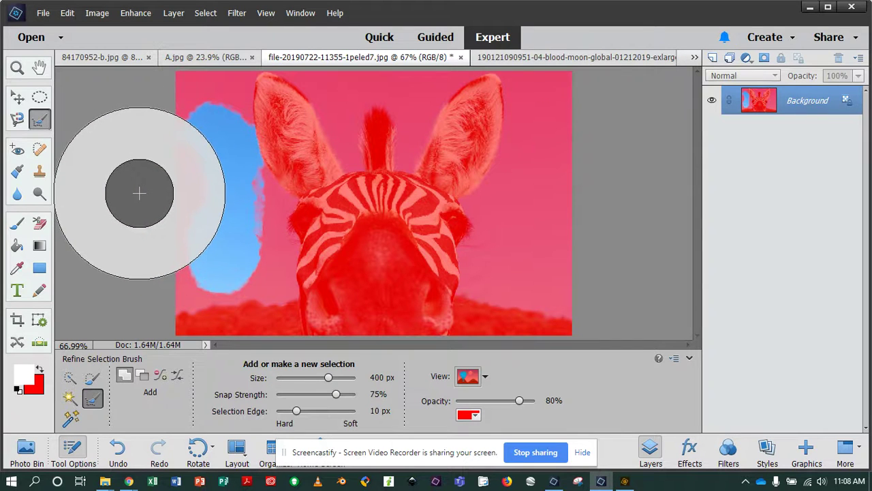
{"action": "mouse_move", "coordinate": [140, 185]}
{"action": "left_mouse_down"}
{"action": "mouse_move", "coordinate": [167, 226]}
{"action": "mouse_move", "coordinate": [167, 210]}
{"action": "left_mouse_up"}
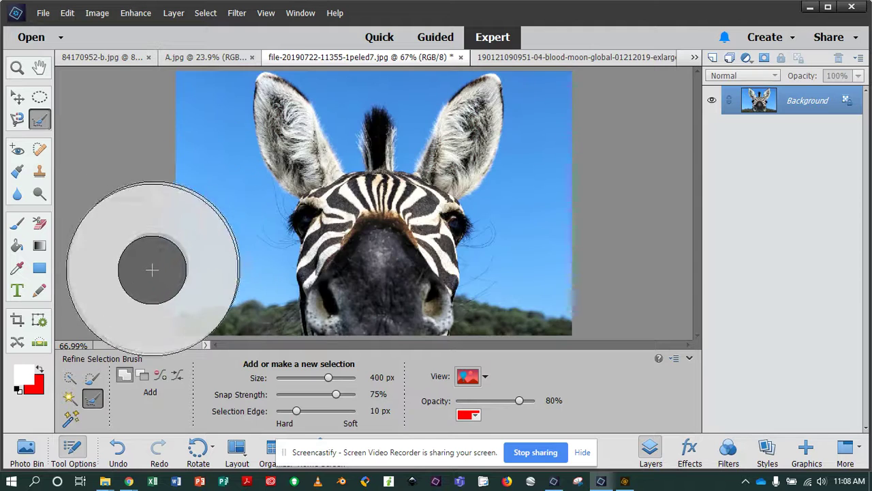
- Try Auto Selection on the zebra's left ear with the Rectangle and Lasso shapes, clearing each selection
{"action": "left_click", "coordinate": [70, 420]}
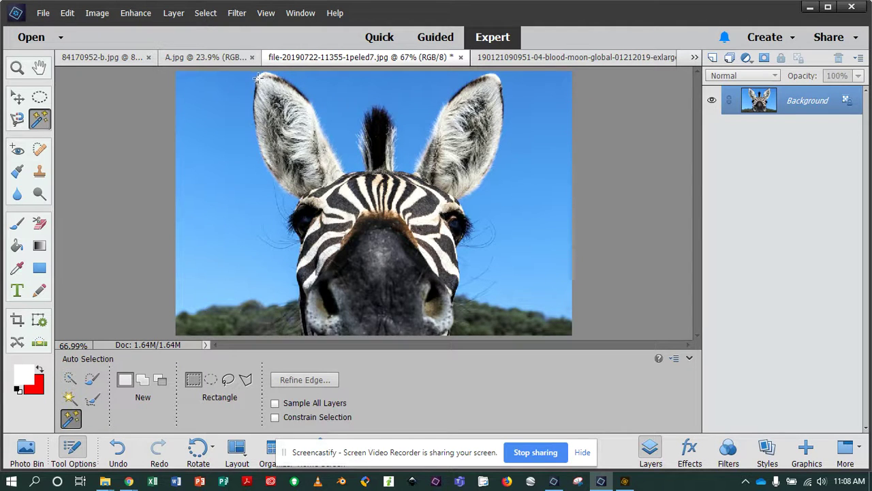
{"action": "left_click_drag", "start_coordinate": [256, 124], "coordinate": [313, 179]}
{"action": "left_click", "coordinate": [228, 380]}
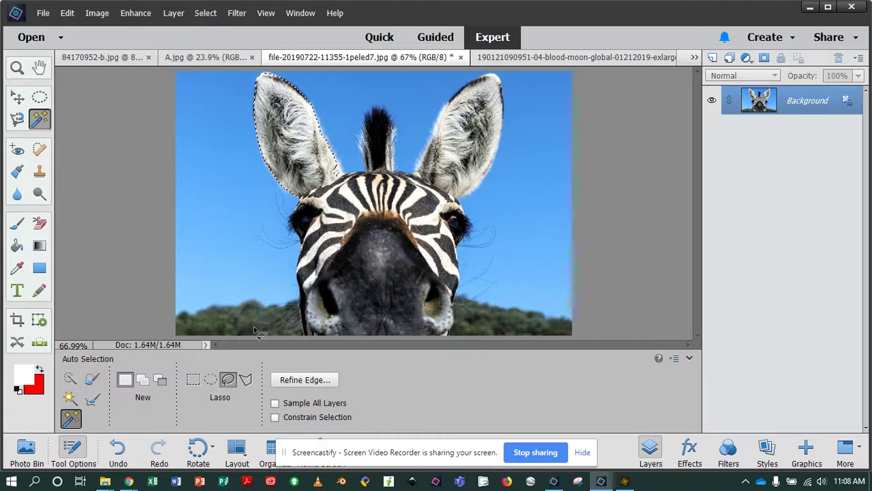
{"action": "left_click", "coordinate": [384, 130]}
{"action": "mouse_move", "coordinate": [263, 134]}
{"action": "left_mouse_down"}
{"action": "mouse_move", "coordinate": [289, 167]}
{"action": "mouse_move", "coordinate": [311, 137]}
{"action": "mouse_move", "coordinate": [271, 73]}
{"action": "left_mouse_up"}
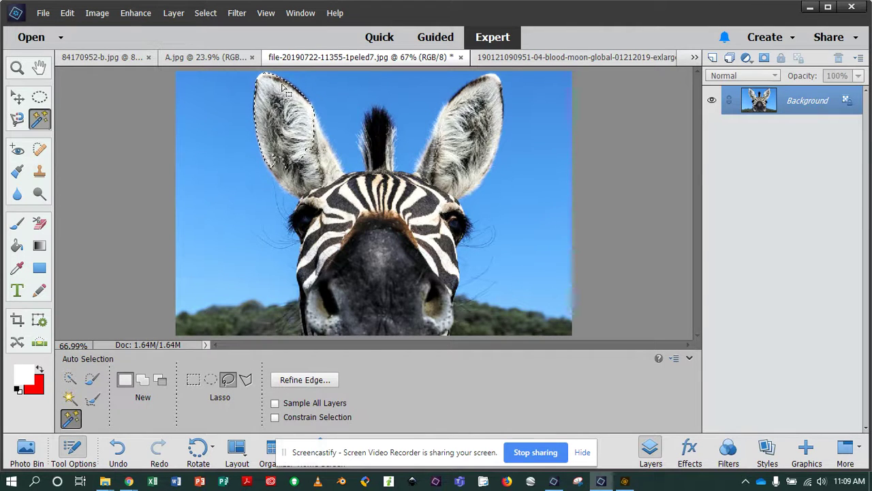
{"action": "left_click", "coordinate": [337, 134]}
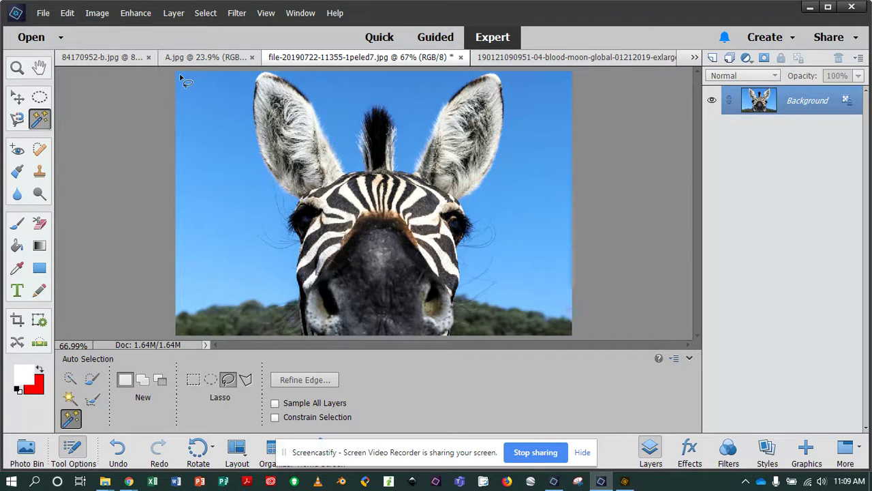
- Try Auto Selection with the Lasso shape on the sky left of the zebra and on its striped forehead, clearing each selection
{"action": "mouse_move", "coordinate": [224, 198]}
{"action": "left_mouse_down"}
{"action": "mouse_move", "coordinate": [240, 218]}
{"action": "mouse_move", "coordinate": [220, 236]}
{"action": "left_mouse_up"}
{"action": "left_click_drag", "start_coordinate": [185, 196], "coordinate": [173, 96]}
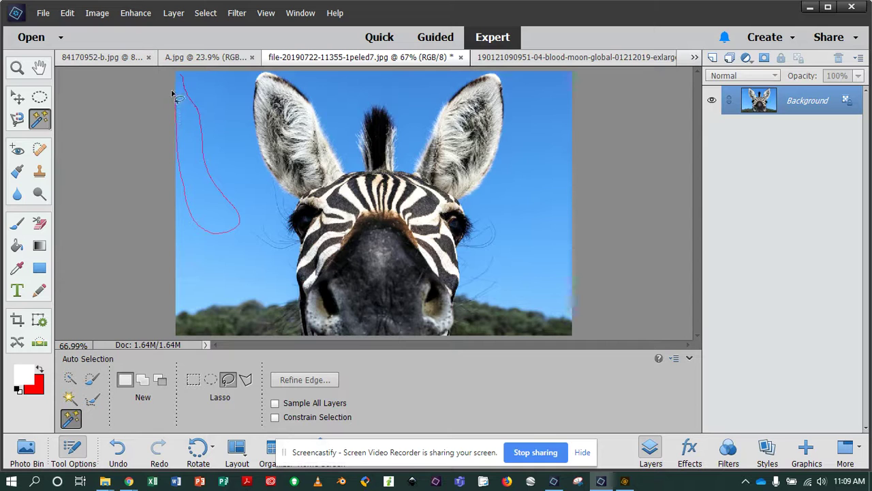
{"action": "mouse_move", "coordinate": [190, 91]}
{"action": "left_mouse_down"}
{"action": "mouse_move", "coordinate": [174, 74]}
{"action": "mouse_move", "coordinate": [192, 165]}
{"action": "mouse_move", "coordinate": [224, 206]}
{"action": "mouse_move", "coordinate": [257, 181]}
{"action": "mouse_move", "coordinate": [249, 89]}
{"action": "mouse_move", "coordinate": [232, 74]}
{"action": "mouse_move", "coordinate": [183, 82]}
{"action": "left_mouse_up"}
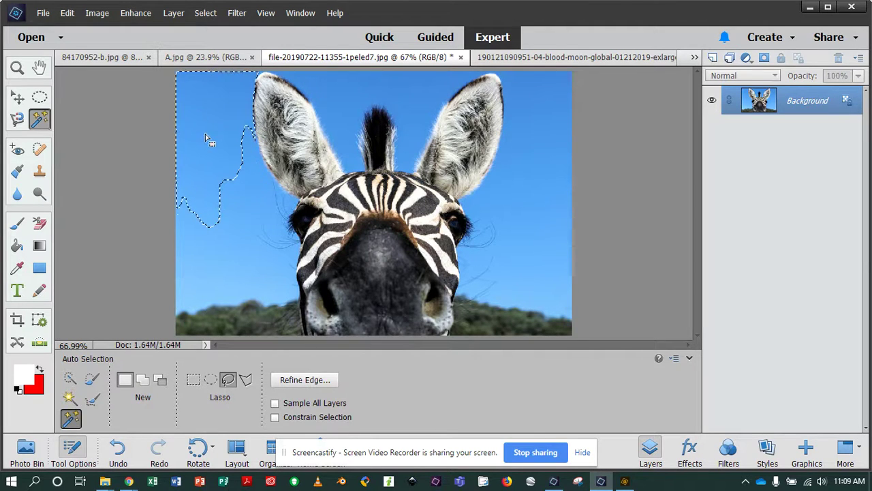
{"action": "left_click", "coordinate": [350, 138]}
{"action": "mouse_move", "coordinate": [392, 196]}
{"action": "left_mouse_down"}
{"action": "mouse_move", "coordinate": [356, 185]}
{"action": "mouse_move", "coordinate": [332, 208]}
{"action": "mouse_move", "coordinate": [356, 220]}
{"action": "mouse_move", "coordinate": [413, 215]}
{"action": "mouse_move", "coordinate": [403, 180]}
{"action": "mouse_move", "coordinate": [386, 184]}
{"action": "mouse_move", "coordinate": [371, 210]}
{"action": "left_mouse_up"}
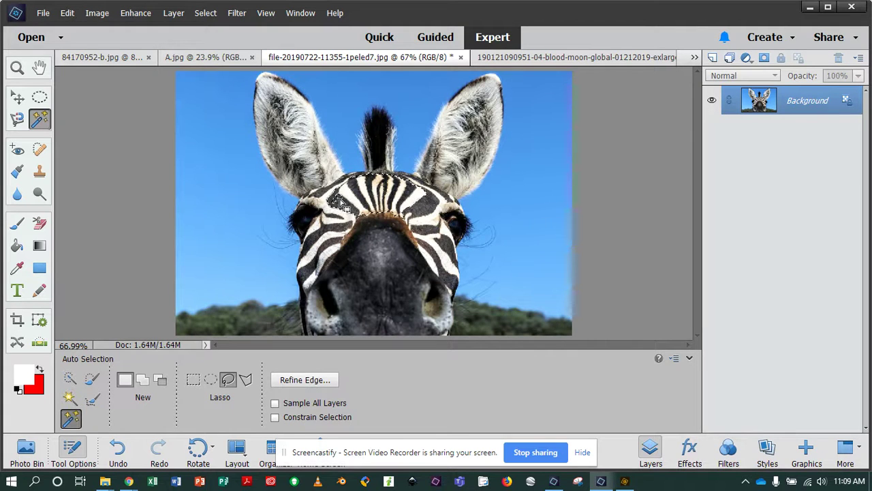
{"action": "left_click", "coordinate": [175, 184]}
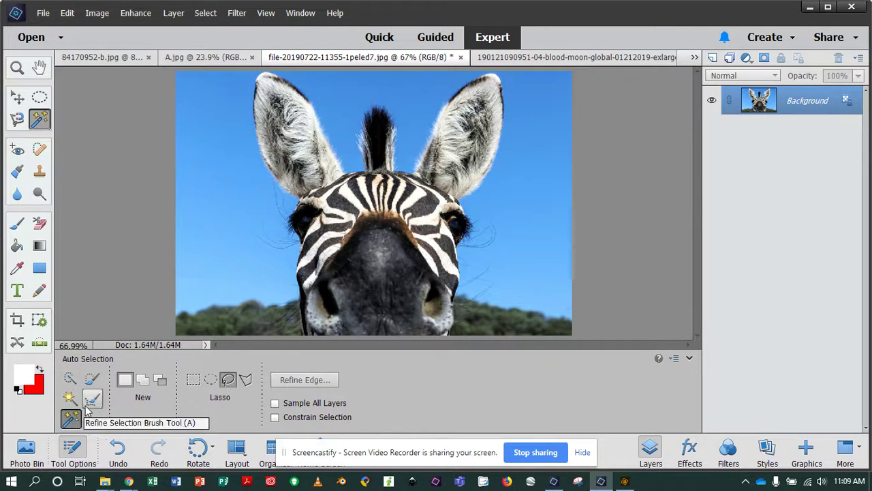
- Review the options of the Magnetic Lasso, Elliptical Marquee, Auto Selection, Quick Selection and Selection Brush tools
{"action": "left_click", "coordinate": [17, 120]}
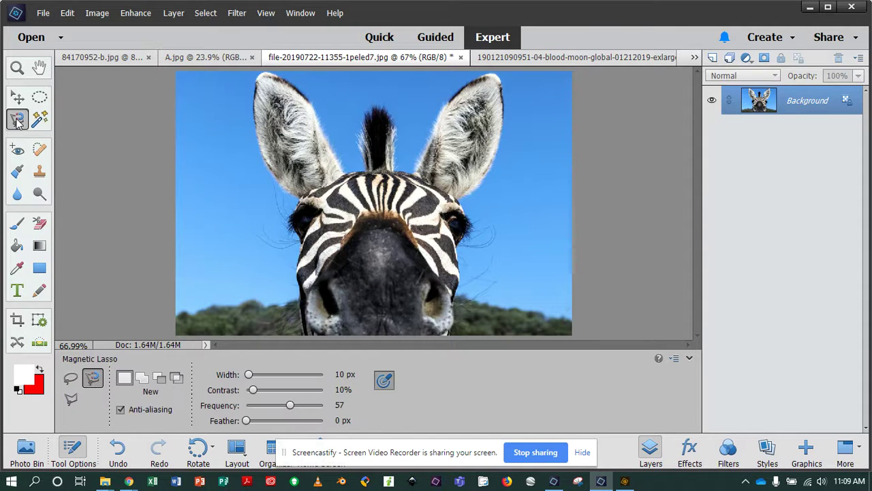
{"action": "left_click", "coordinate": [41, 98]}
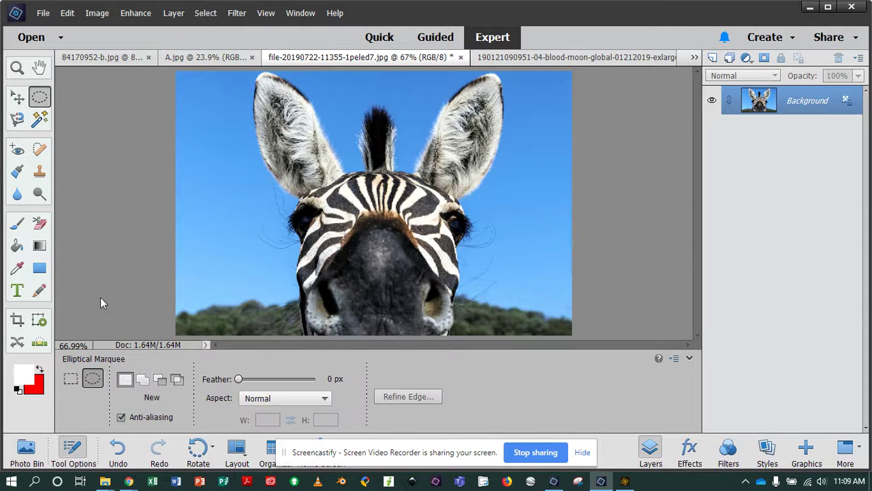
{"action": "left_click", "coordinate": [16, 120]}
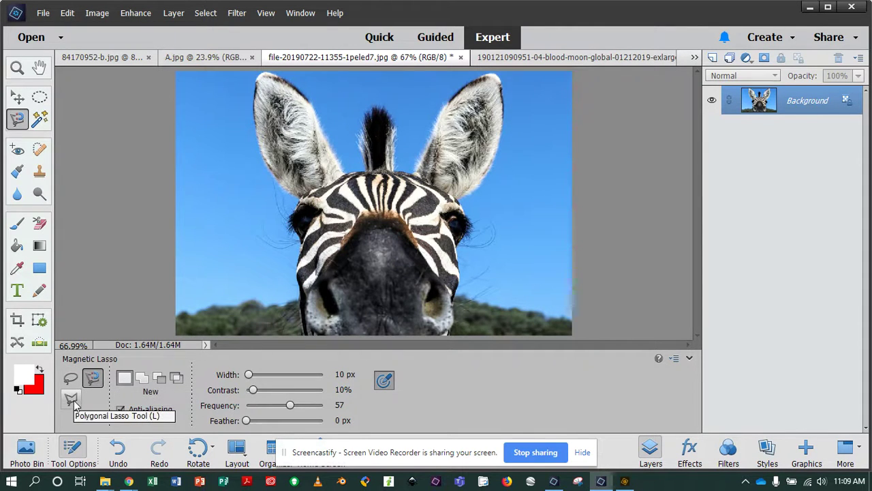
{"action": "left_click", "coordinate": [40, 119]}
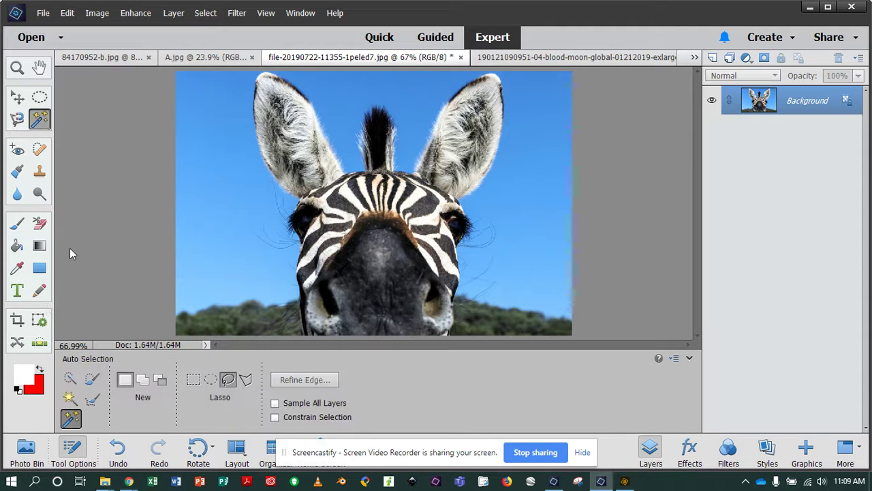
{"action": "left_click", "coordinate": [71, 378]}
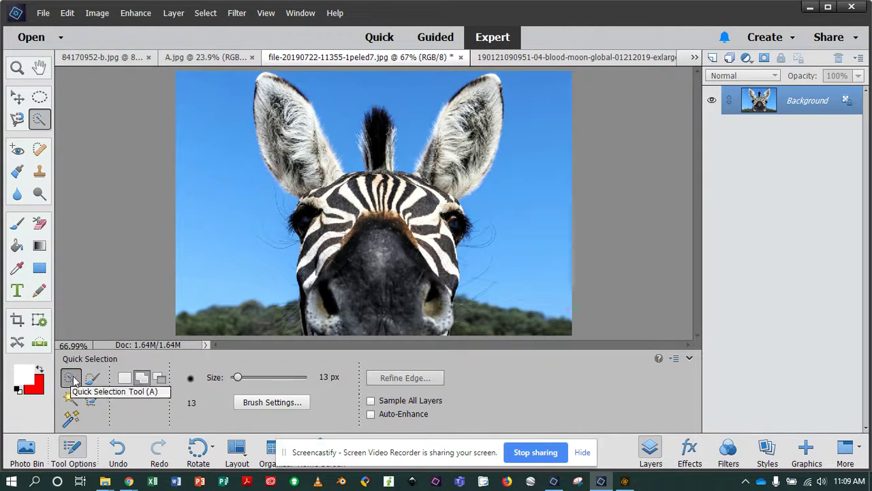
{"action": "left_click", "coordinate": [94, 382]}
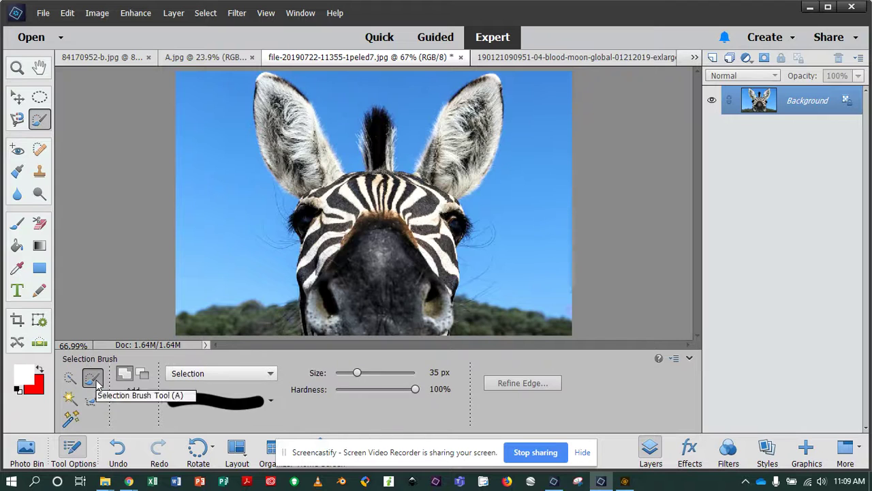